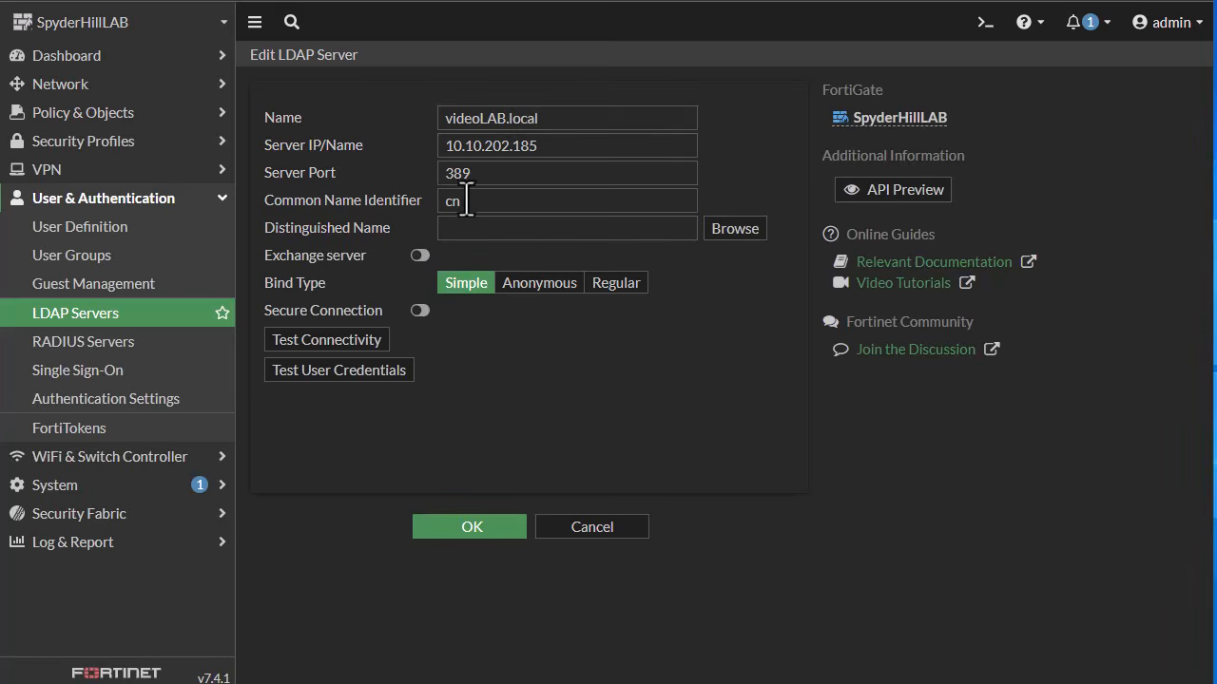
Step: Set the LDAP server's distinguished name to dc=videolab,dc=local and its bind type to Regular
click(486, 237)
text(dc=videolab,dc=local)
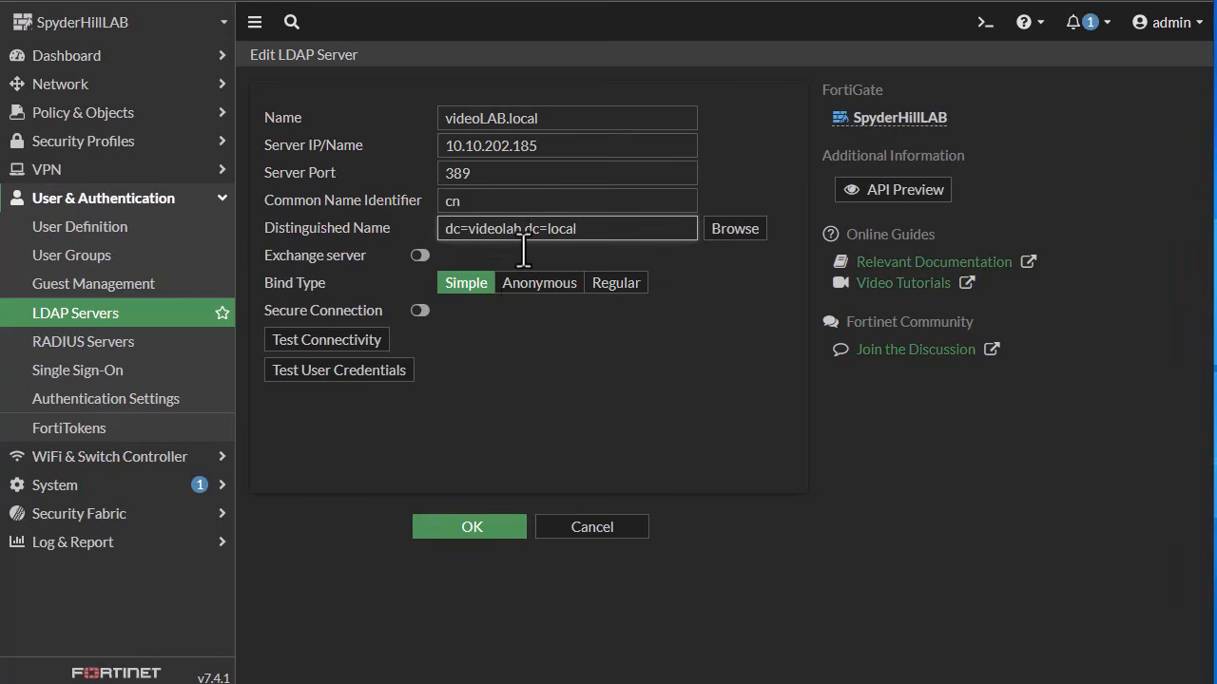
click(608, 285)
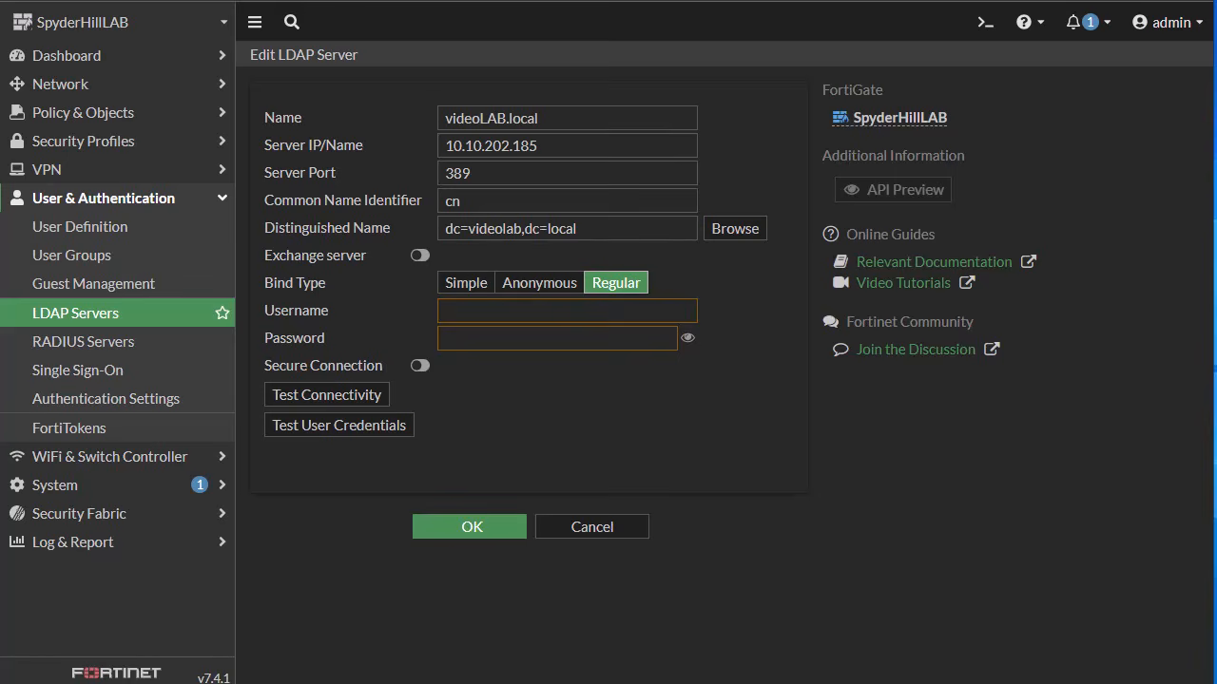
click(565, 314)
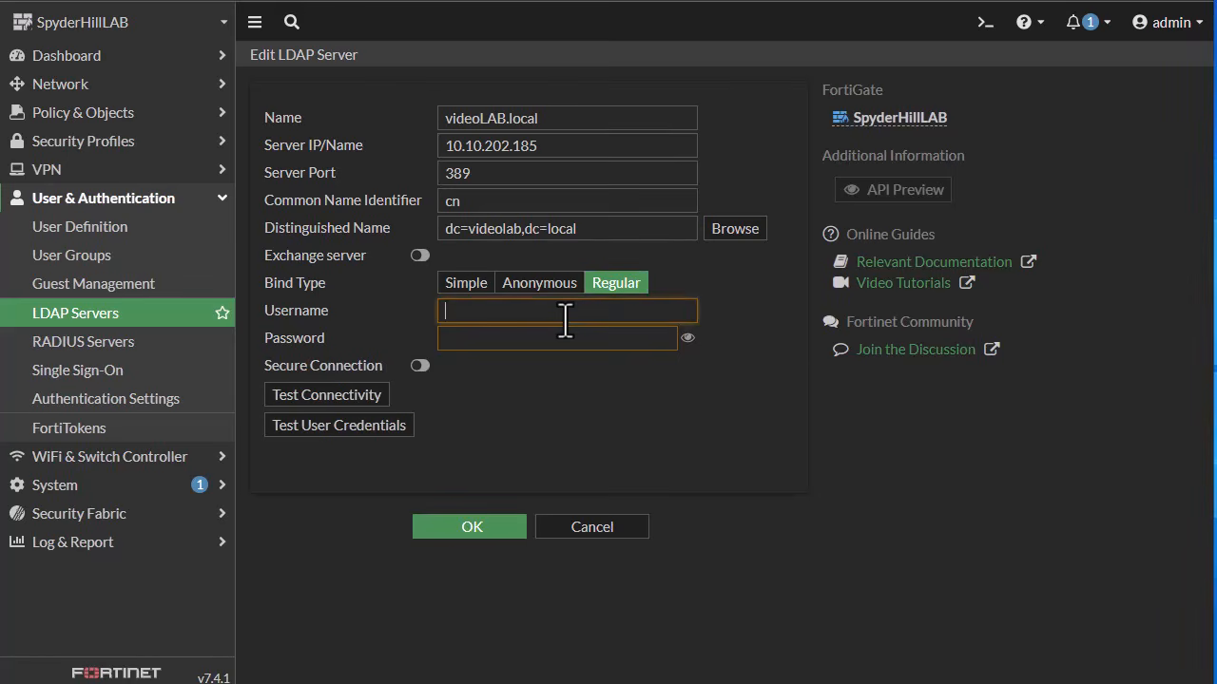
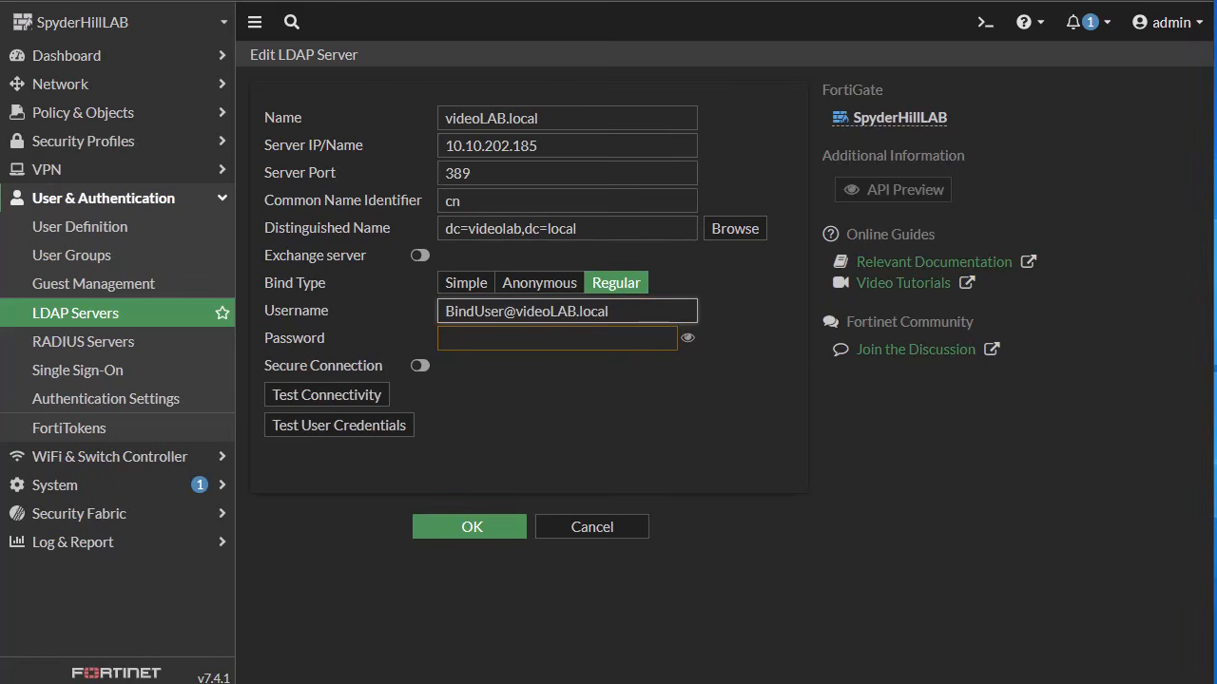
key(ctrl+v)
Step: Test the LDAP server connectivity and save the server settings
click(328, 395)
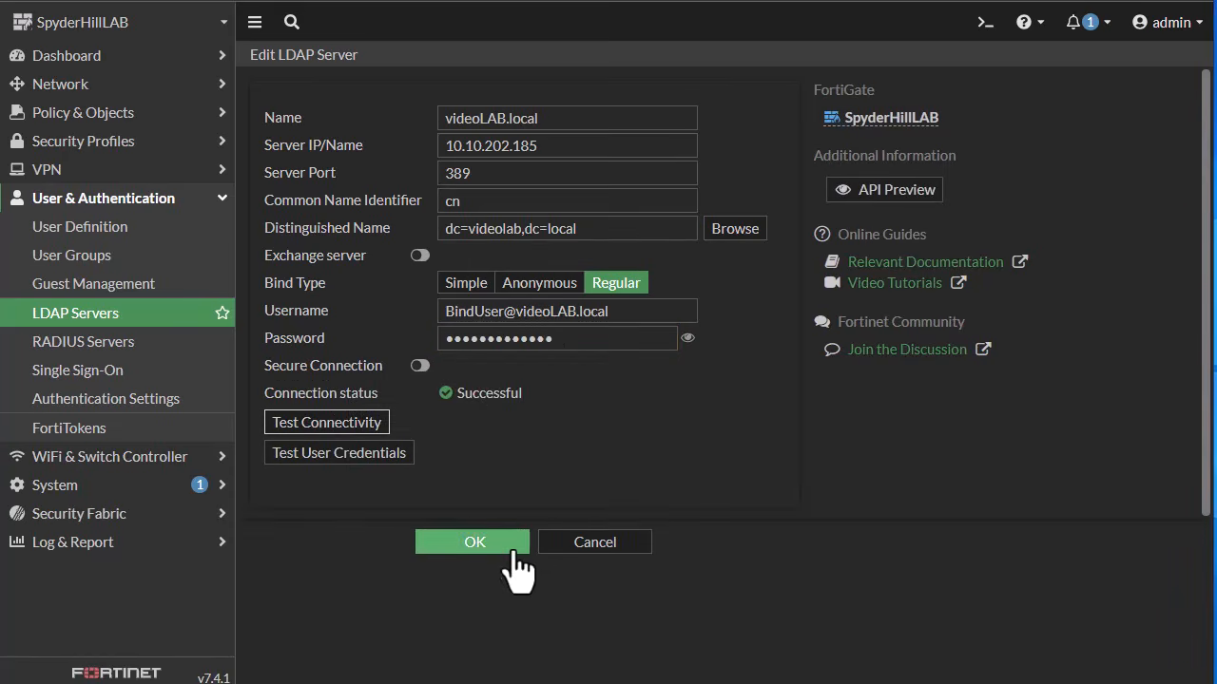
click(475, 542)
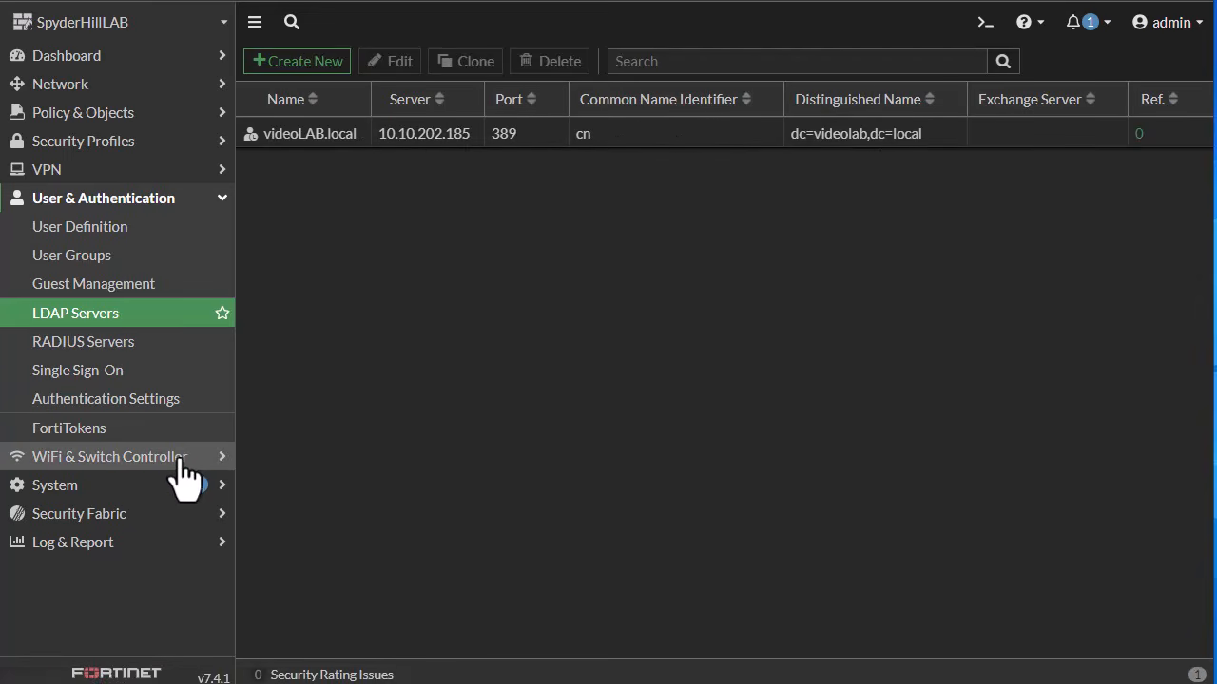
Step: Create a new external connector of type Poll Active Directory Server
click(116, 516)
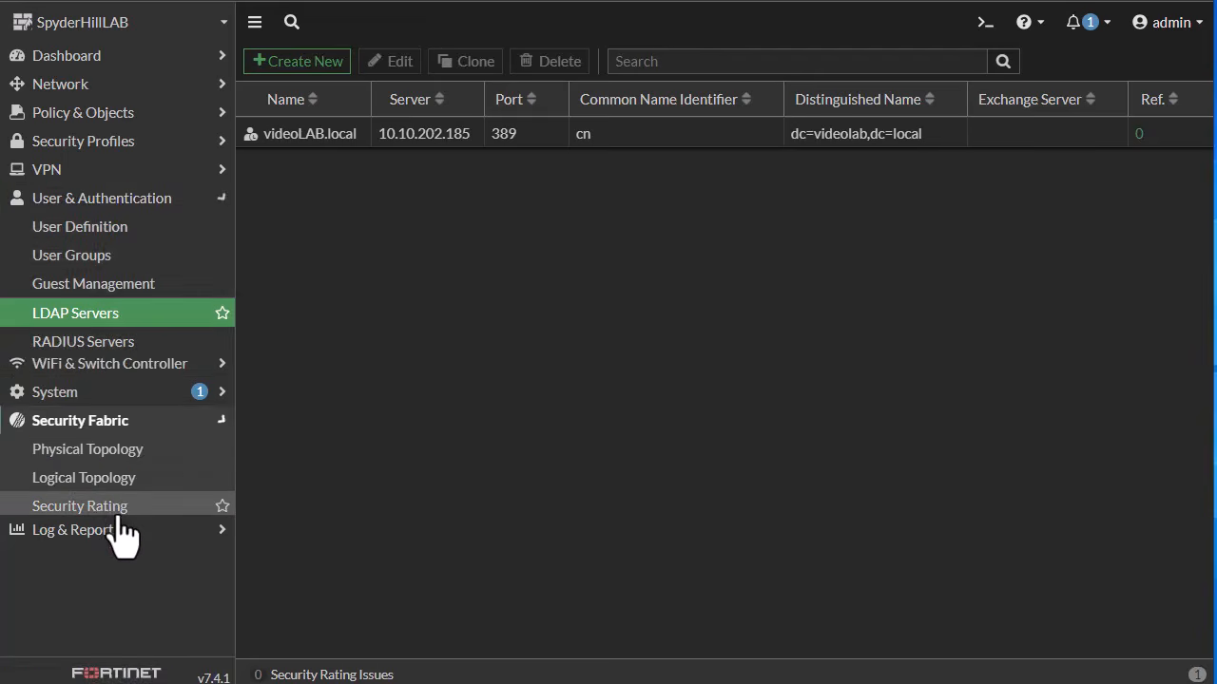
click(124, 464)
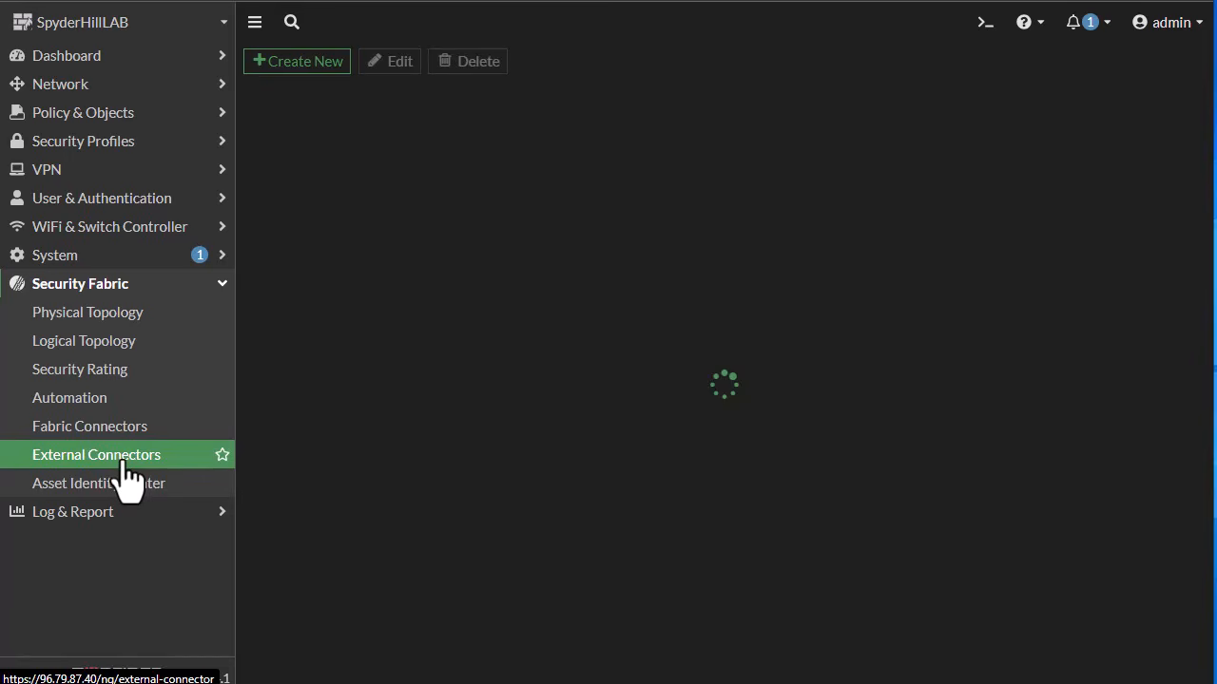
click(297, 65)
scroll(454, 304, down, 5)
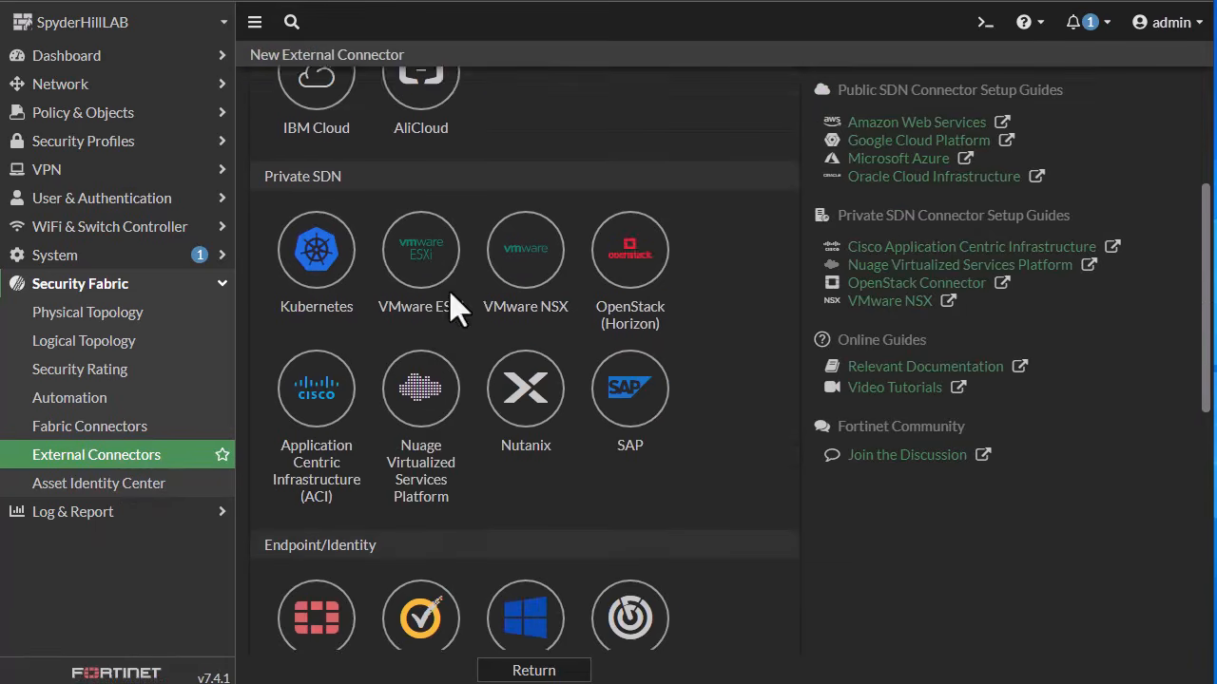
scroll(454, 304, down, 1)
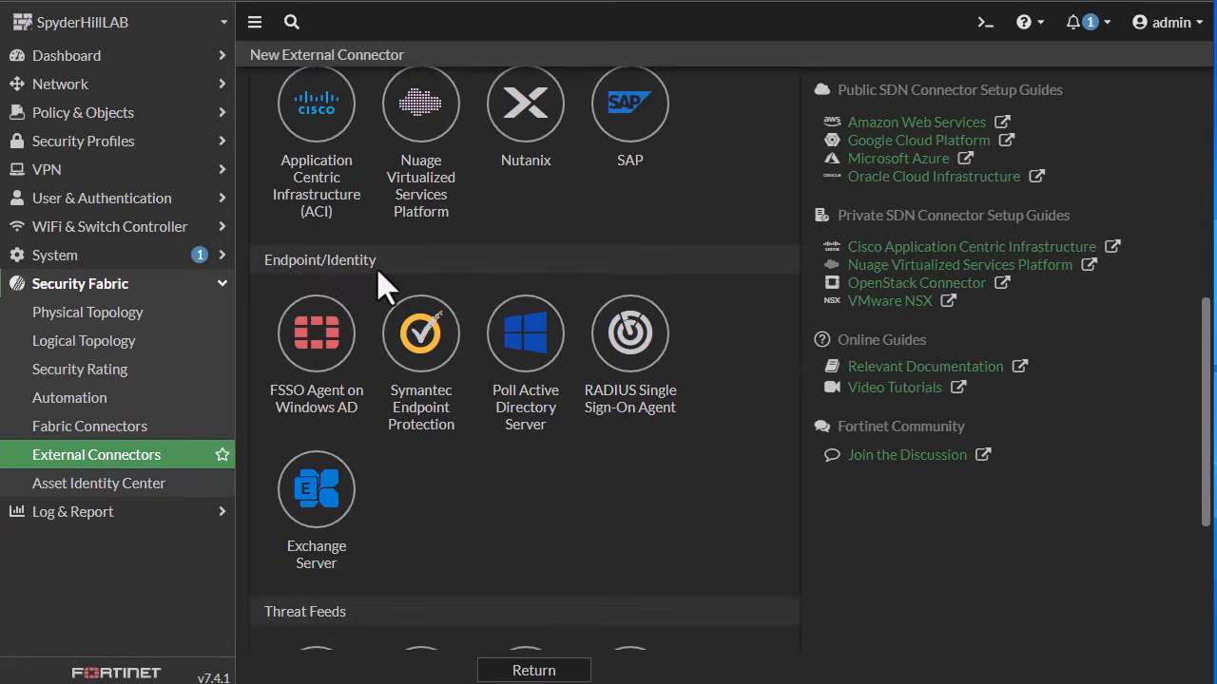
click(527, 342)
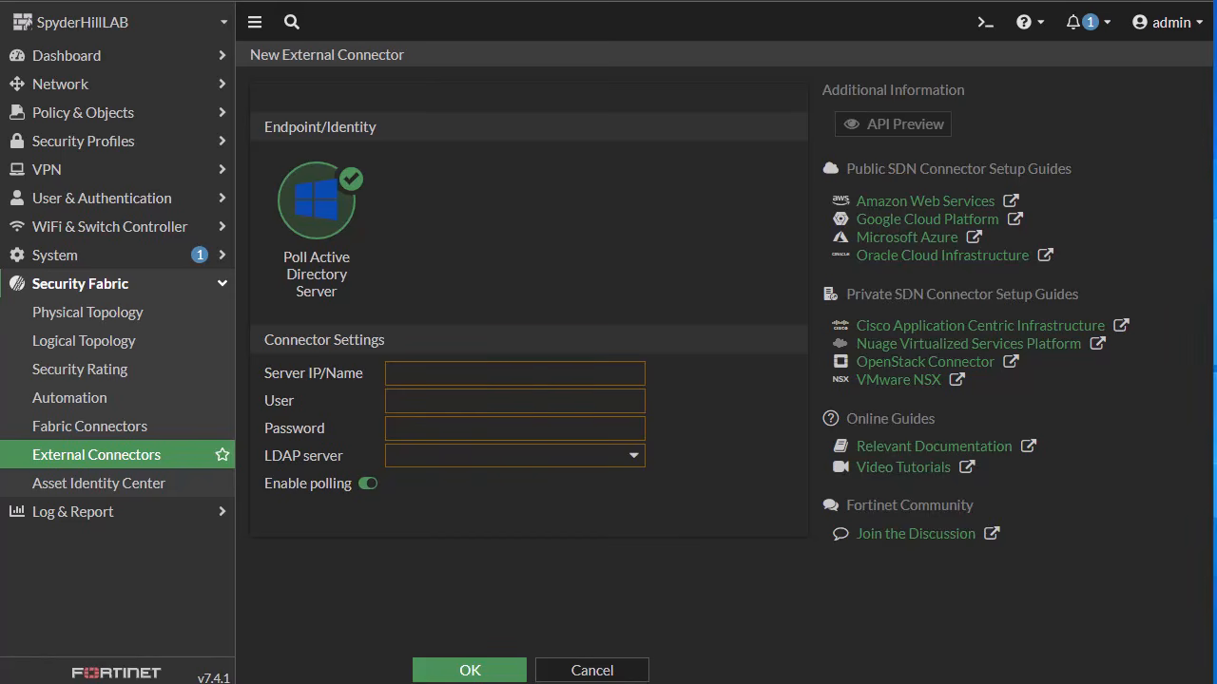
click(485, 373)
text(10.10.202.185)
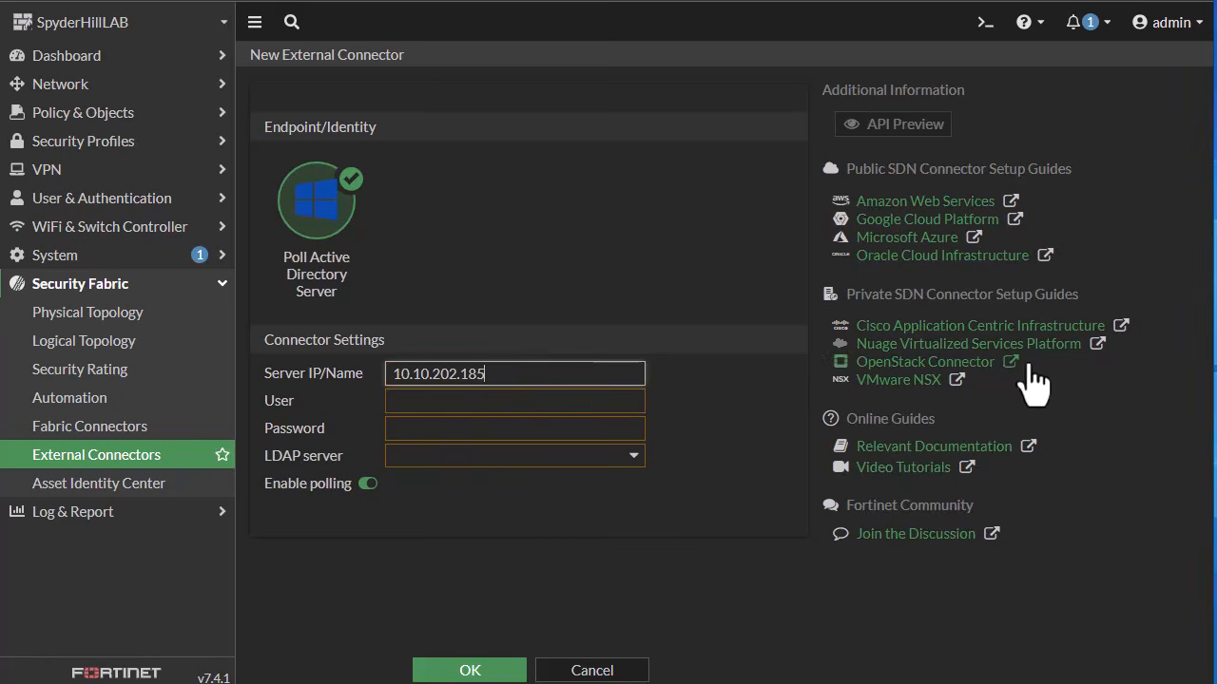
click(497, 403)
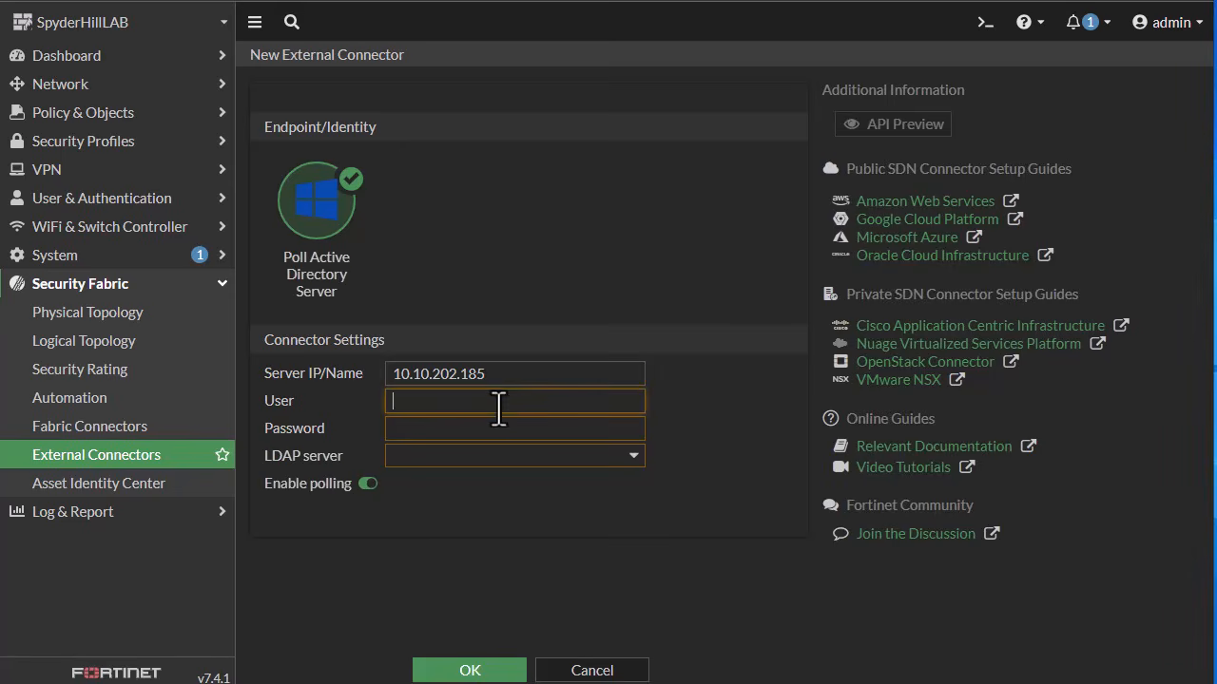
click(481, 427)
text(•••••••••••••)
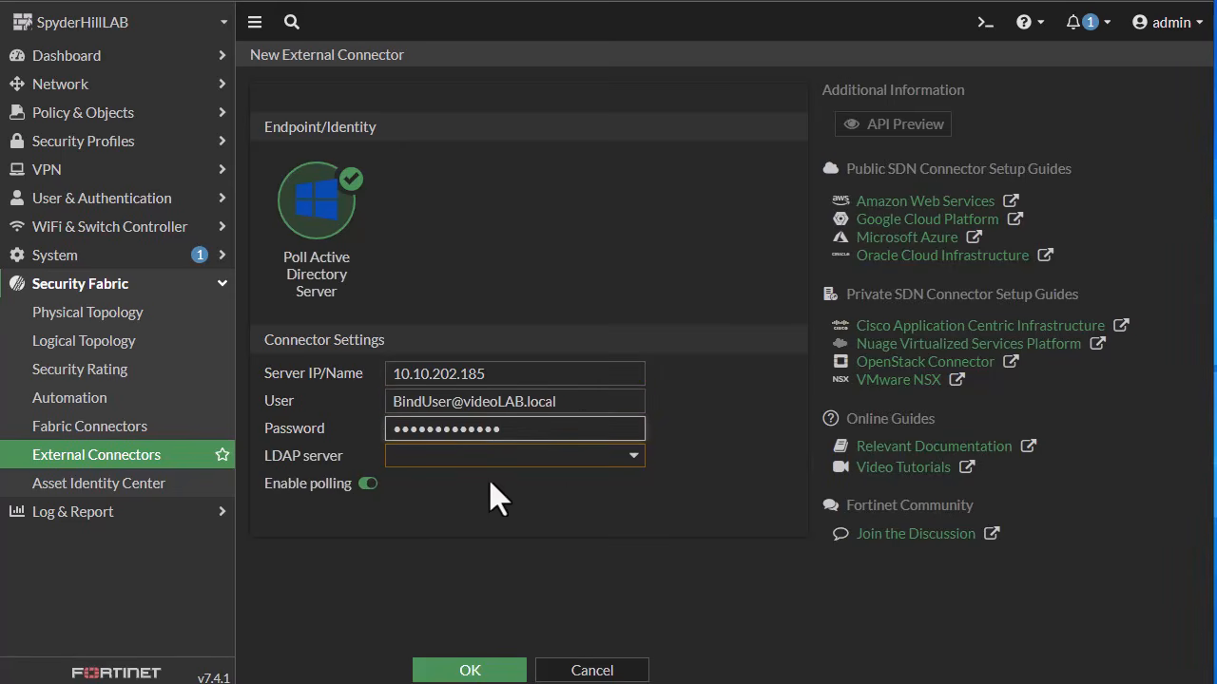
Step: Choose videoLAB.local as the connector's LDAP server and open its users and groups selection
click(500, 455)
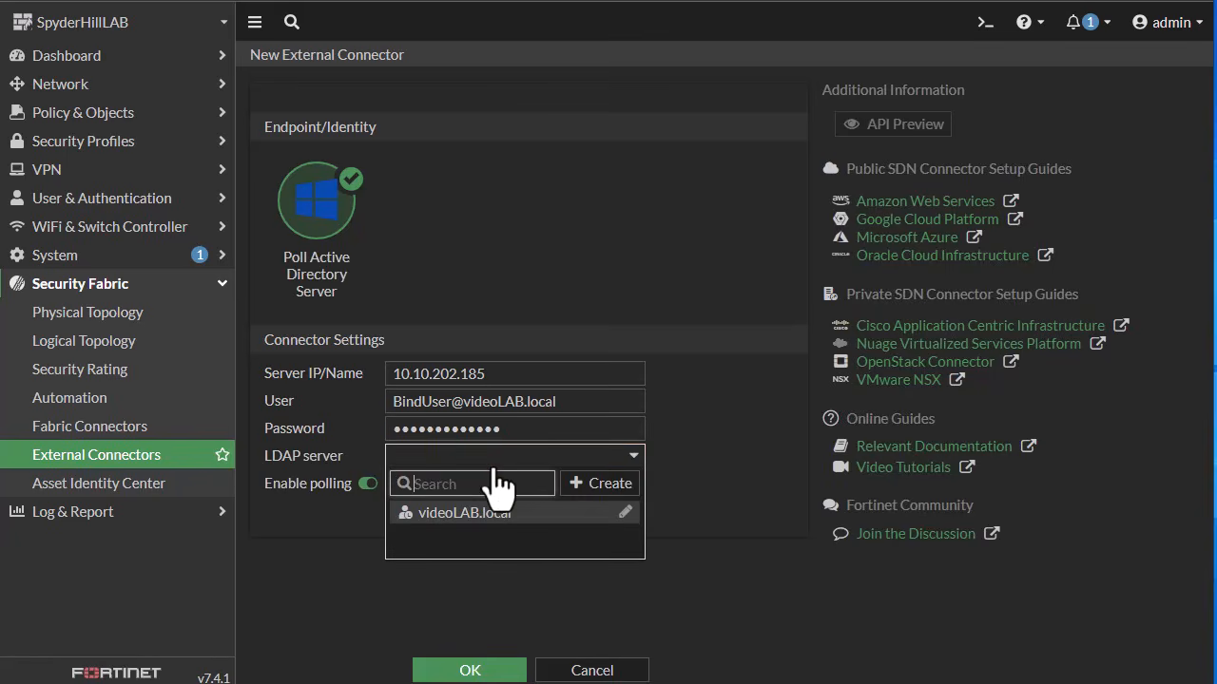
click(480, 513)
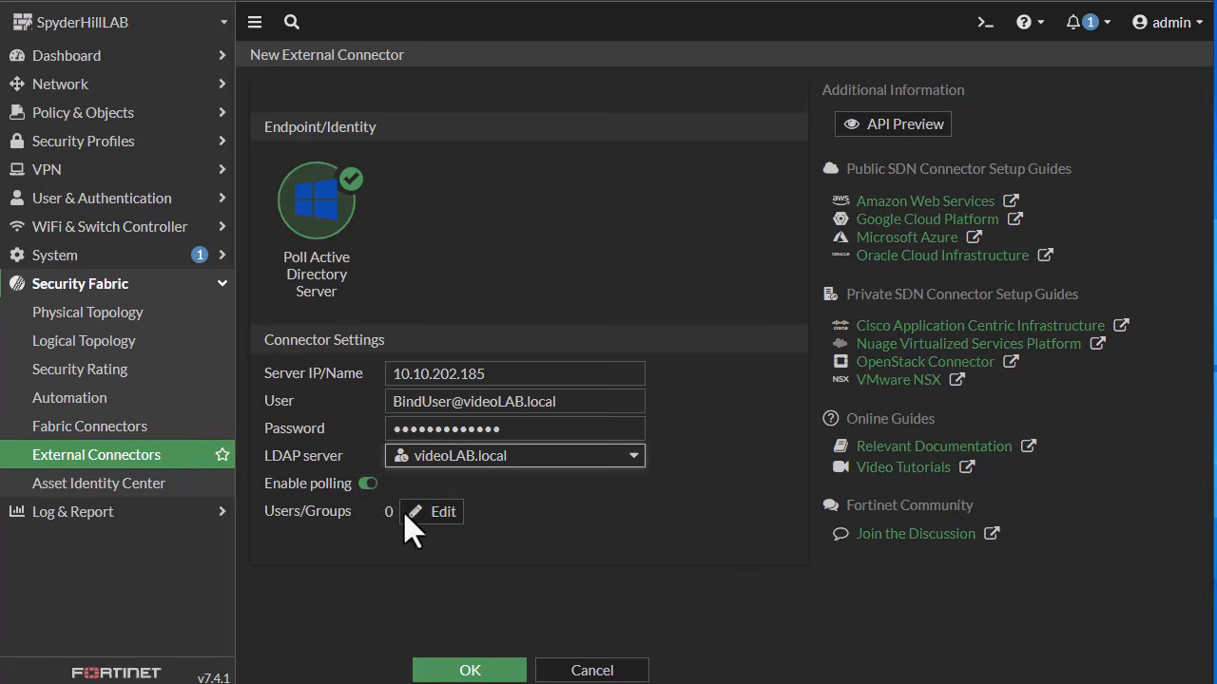
click(437, 511)
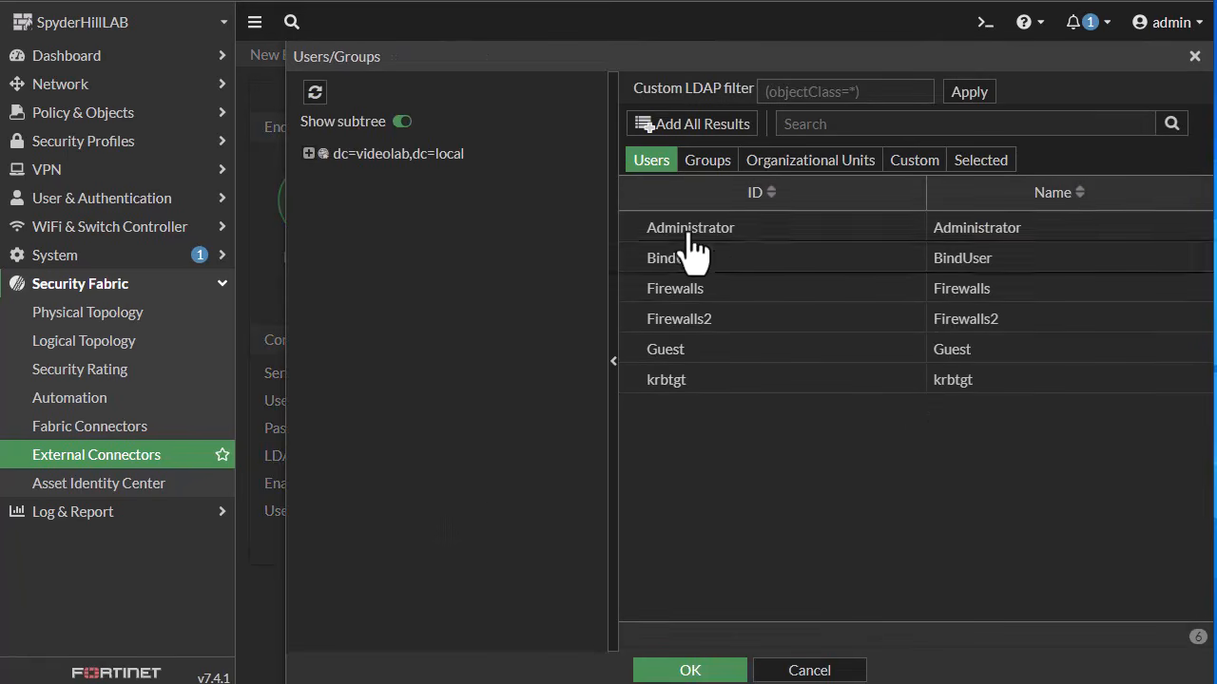
Step: Search the directory groups for Personnel
click(701, 169)
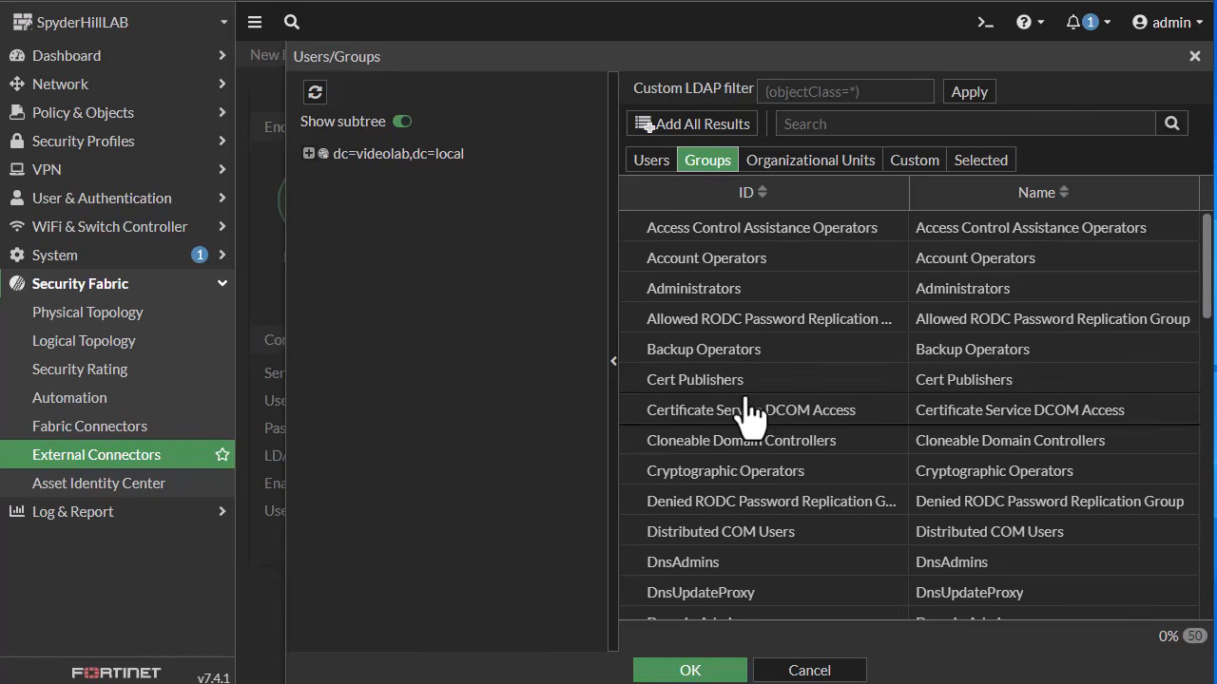
click(795, 123)
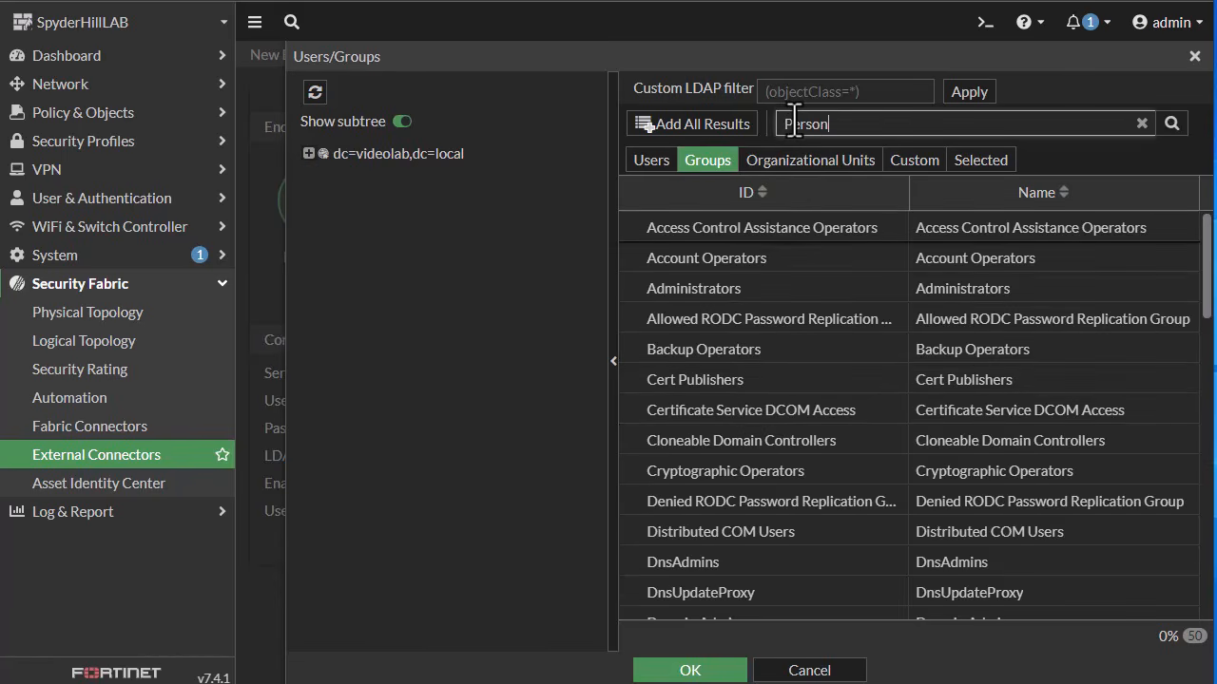
key(Return)
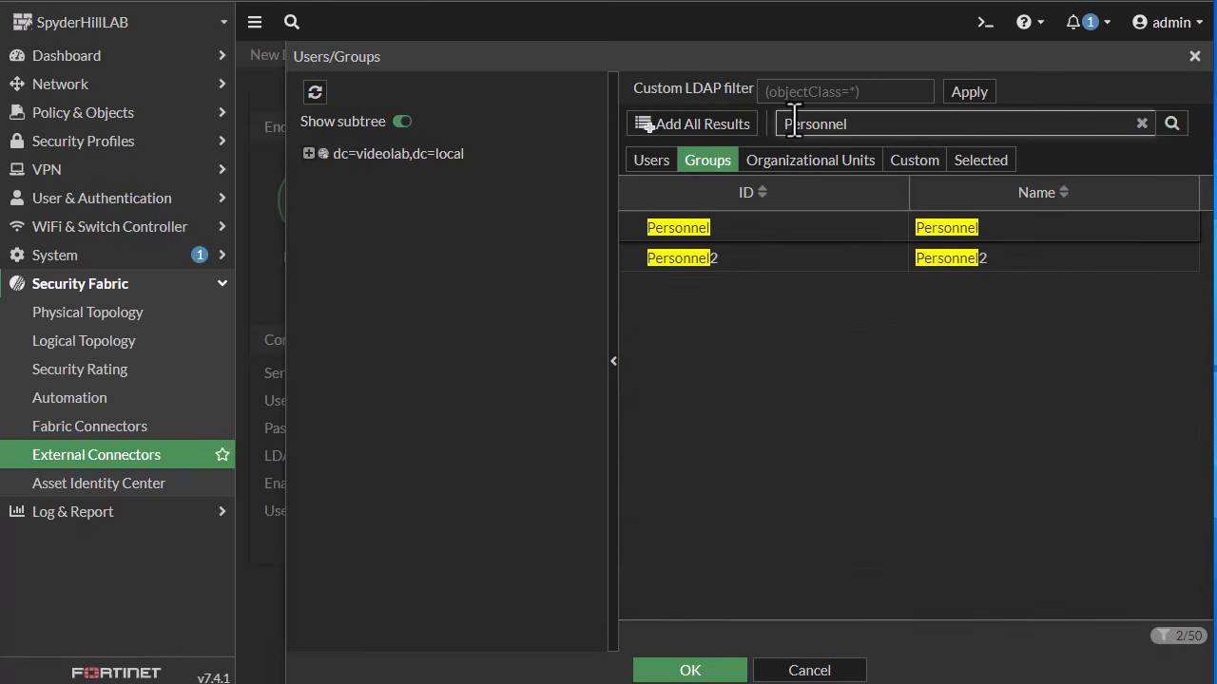
Step: Add the Personnel and Personnel2 groups to the connector and save the connector
click(757, 228)
ctrl+click(758, 258)
right_click(755, 256)
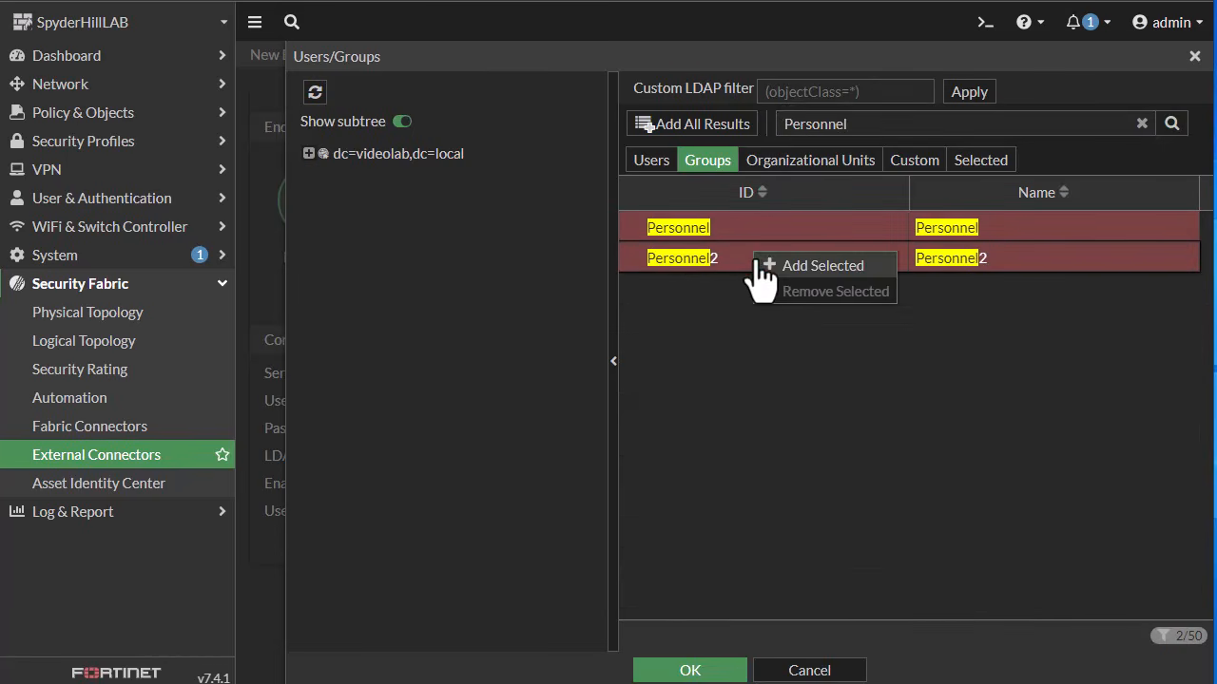
click(823, 266)
click(712, 668)
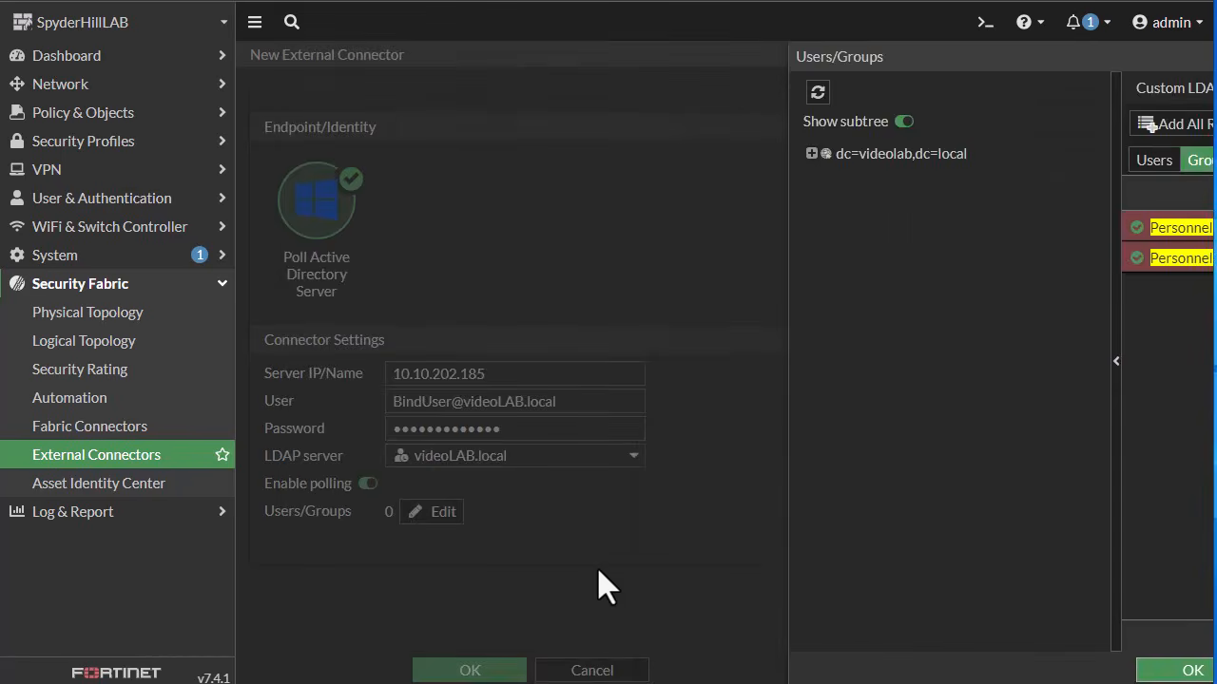
click(472, 669)
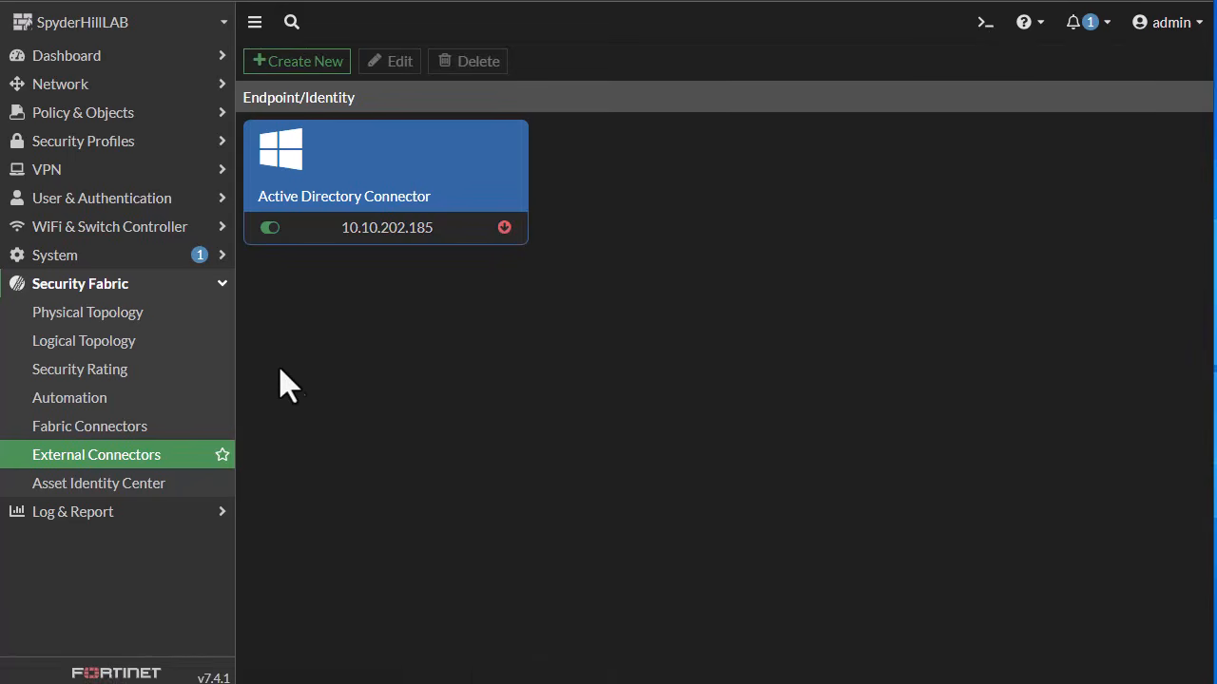
Step: Create a Fortinet Single Sign-On (FSSO) user group named Personnel with the CN=Personnel directory group as member
click(156, 201)
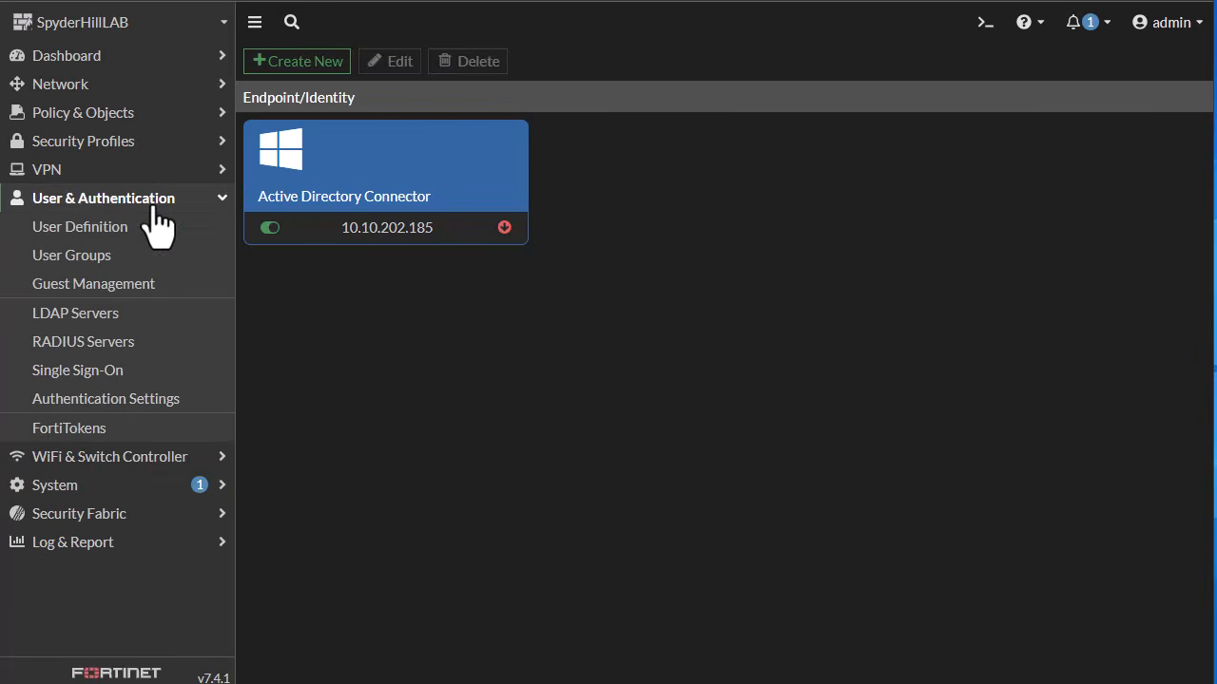
click(88, 265)
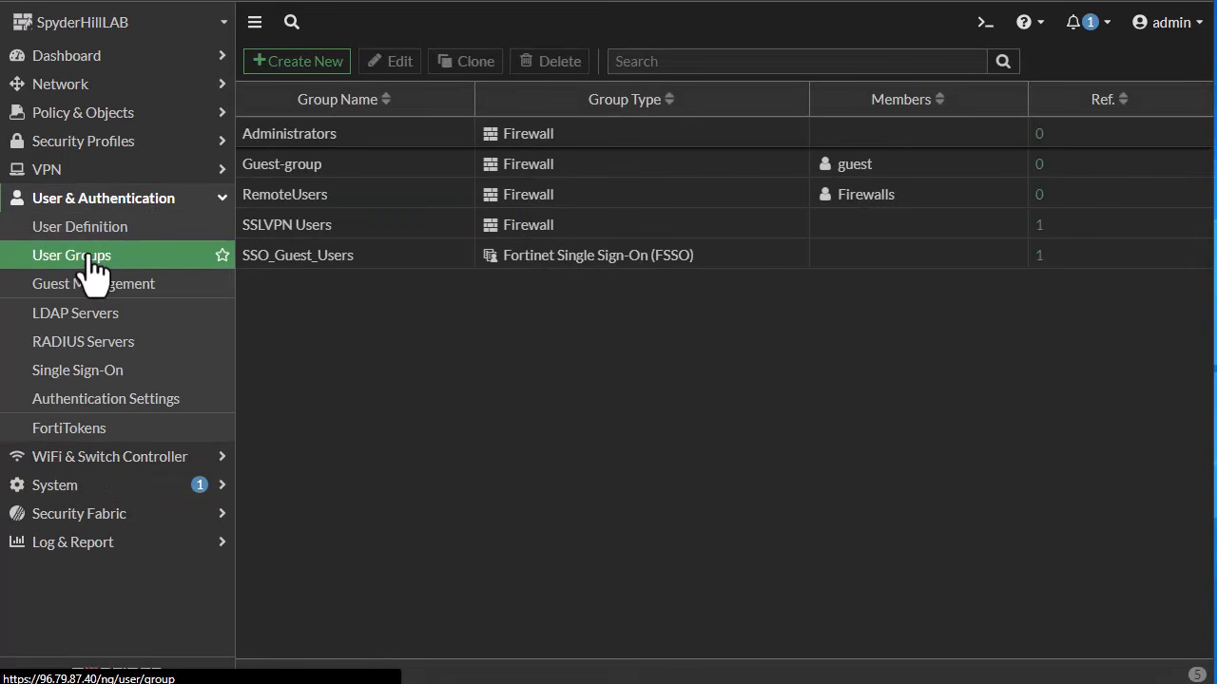
click(272, 63)
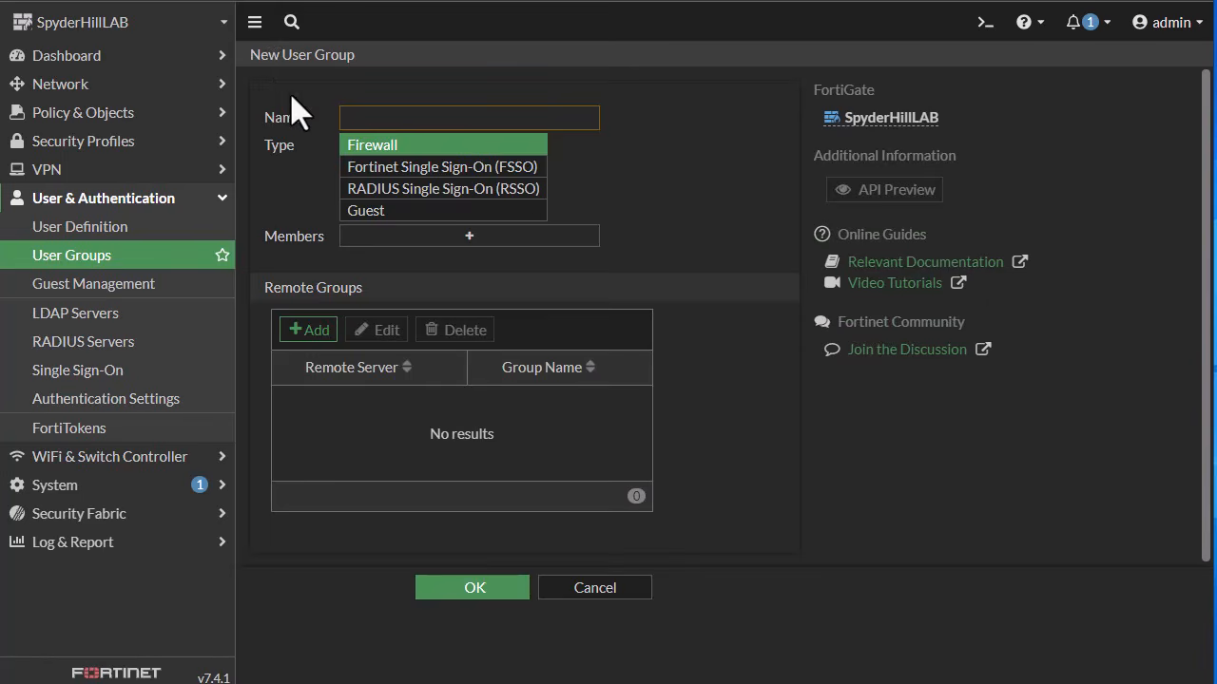
text(Personnel)
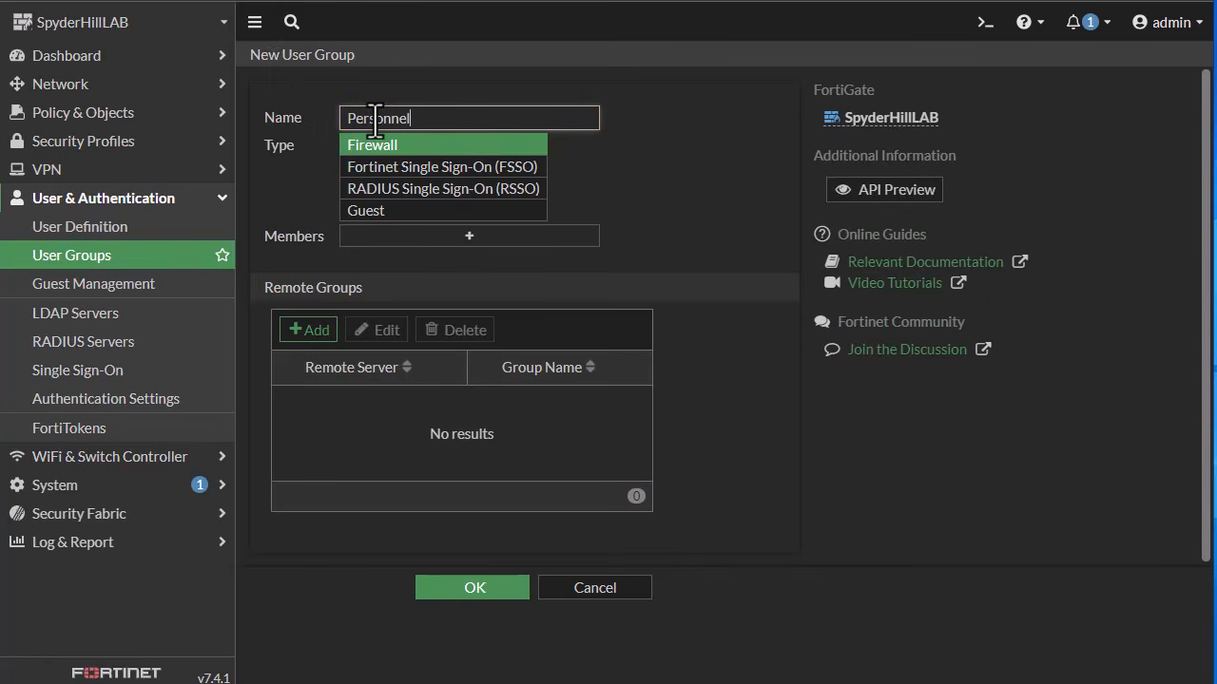
click(521, 175)
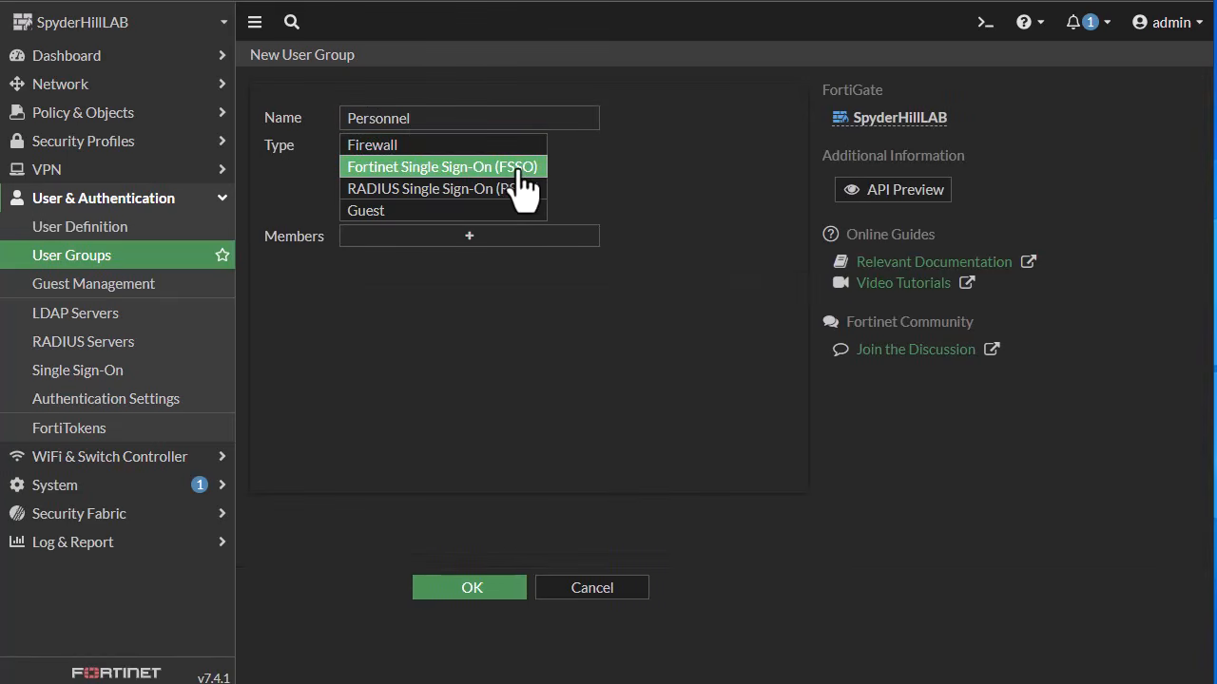
click(466, 238)
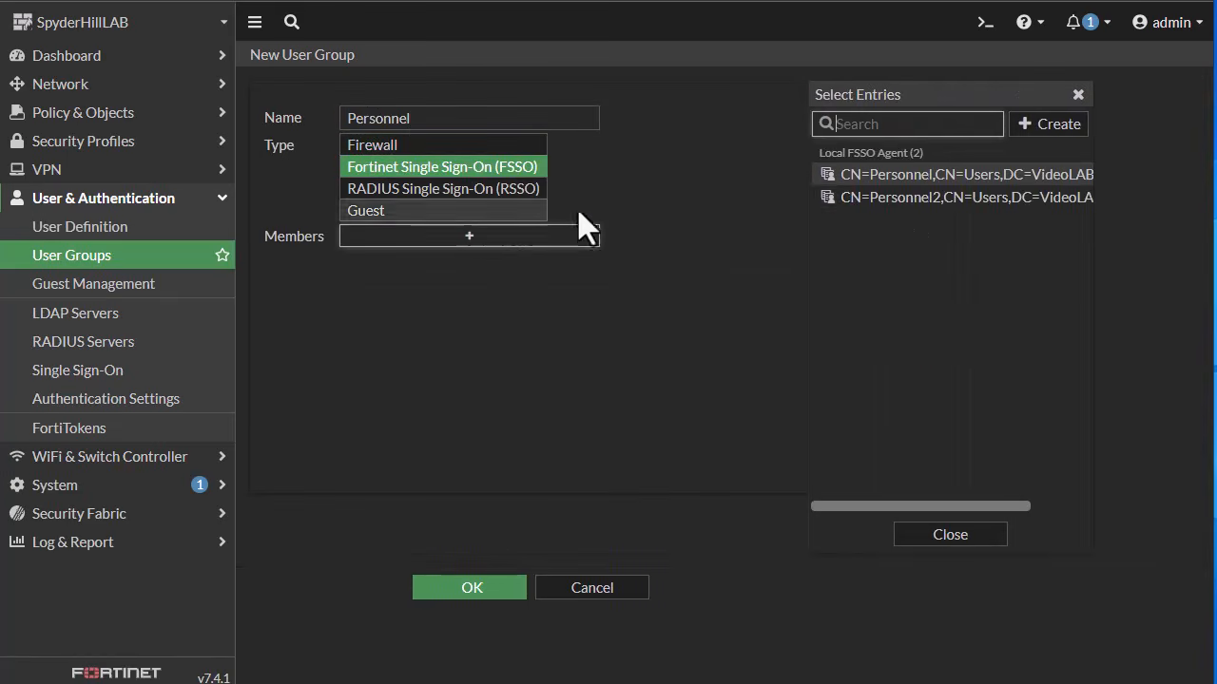
click(937, 181)
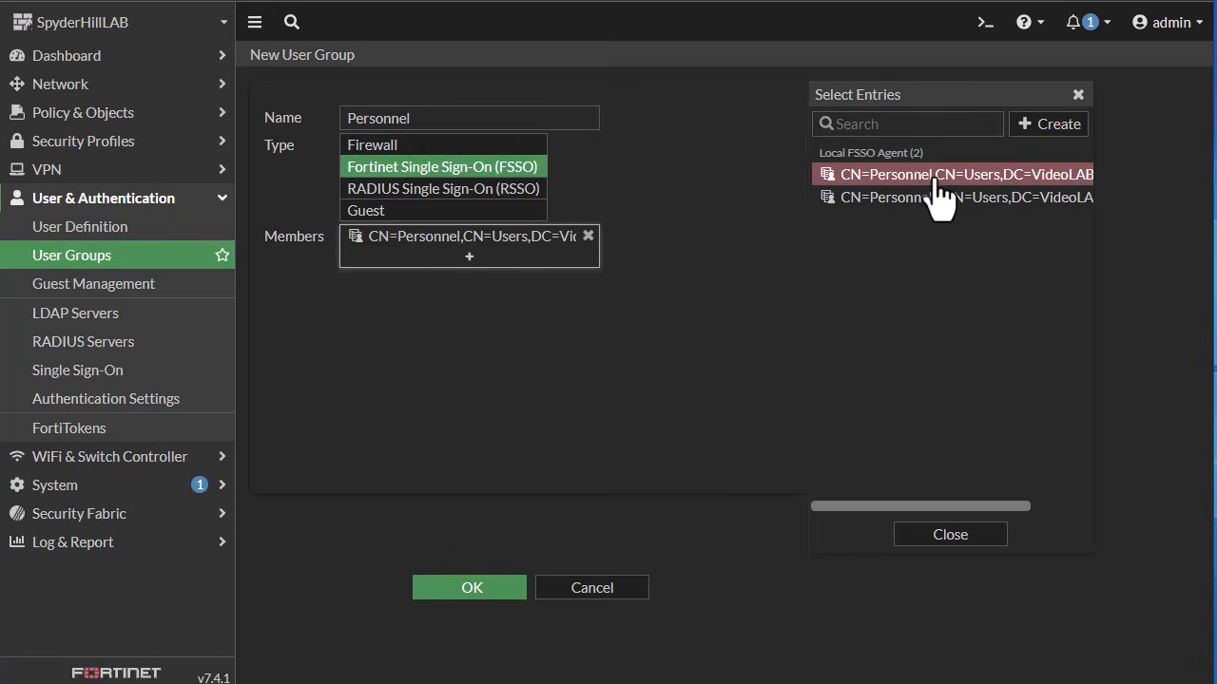
click(469, 588)
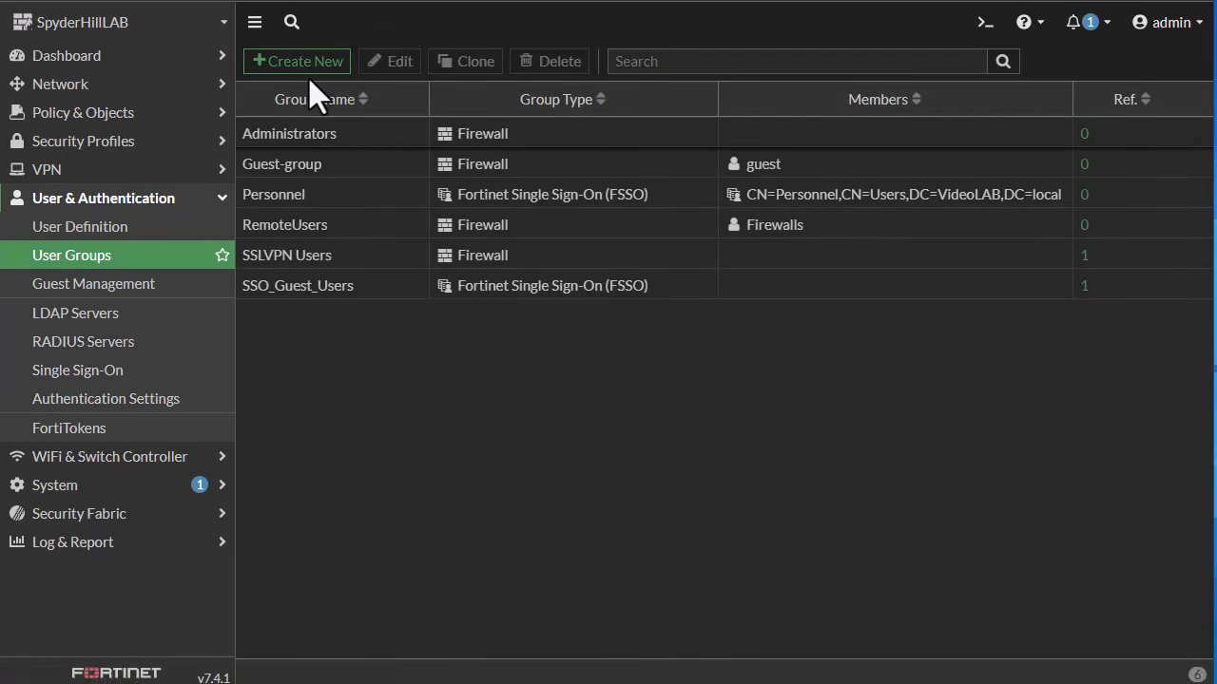
Step: Clone the Personnel user group under the name Personnel 2
right_click(334, 197)
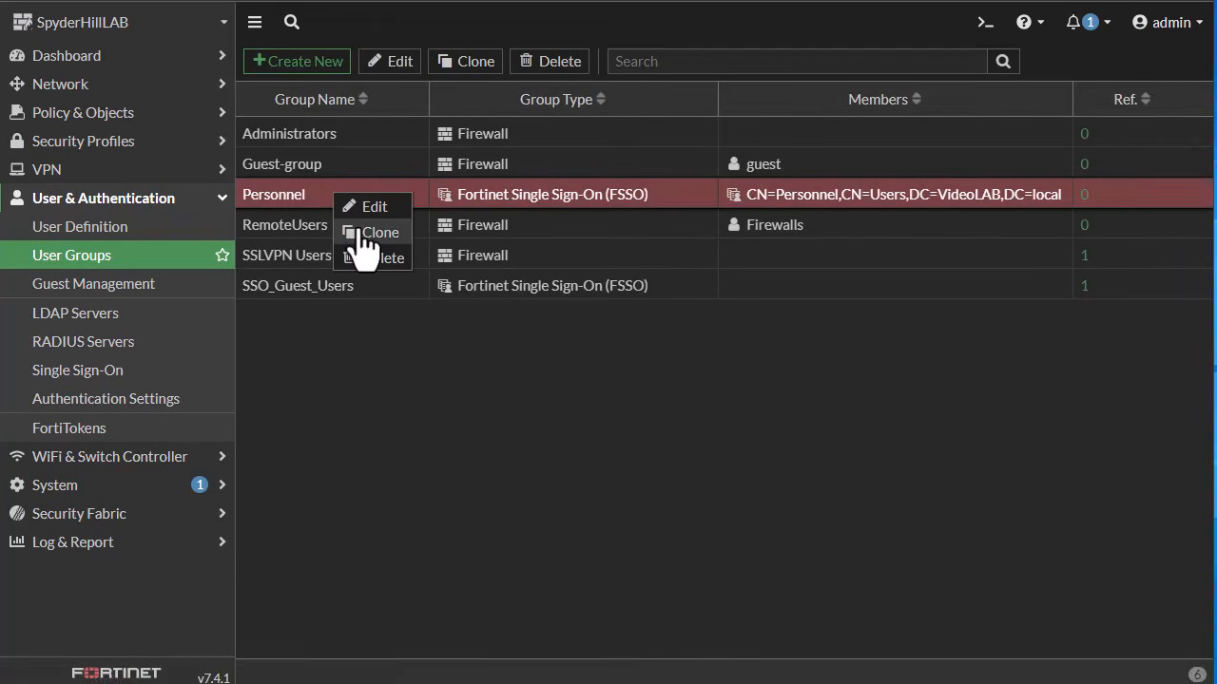
click(362, 237)
drag(425, 179, 136, 190)
key(BackSpace)
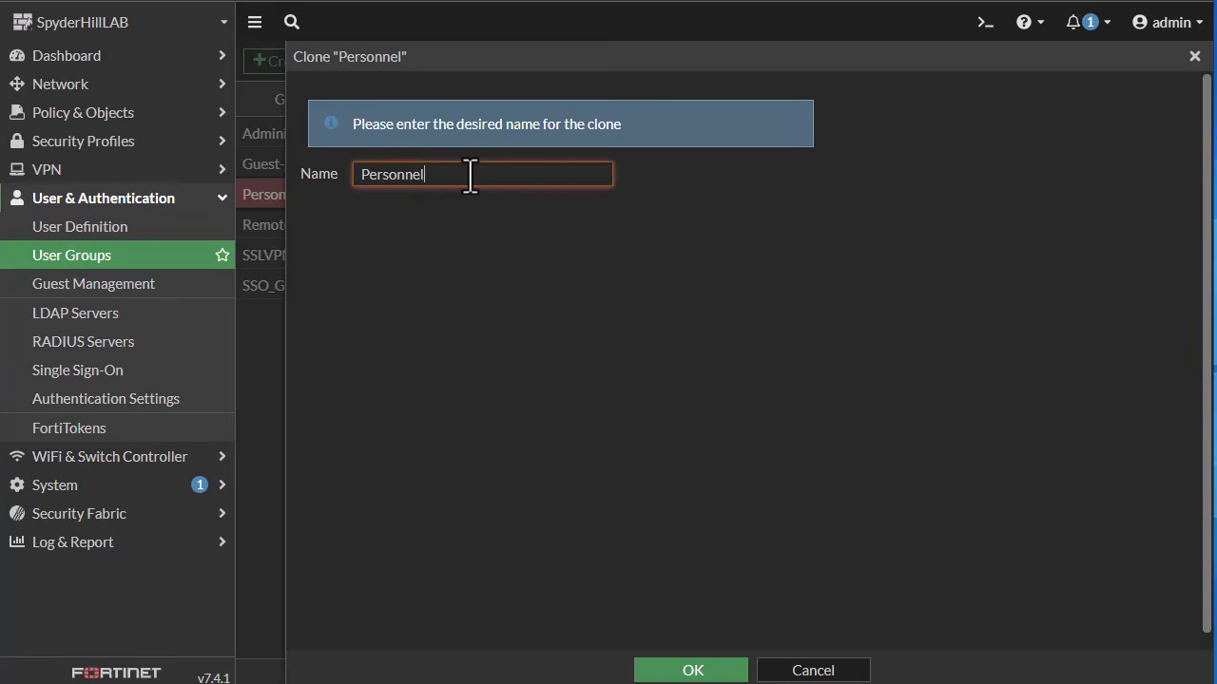
text(2)
click(693, 671)
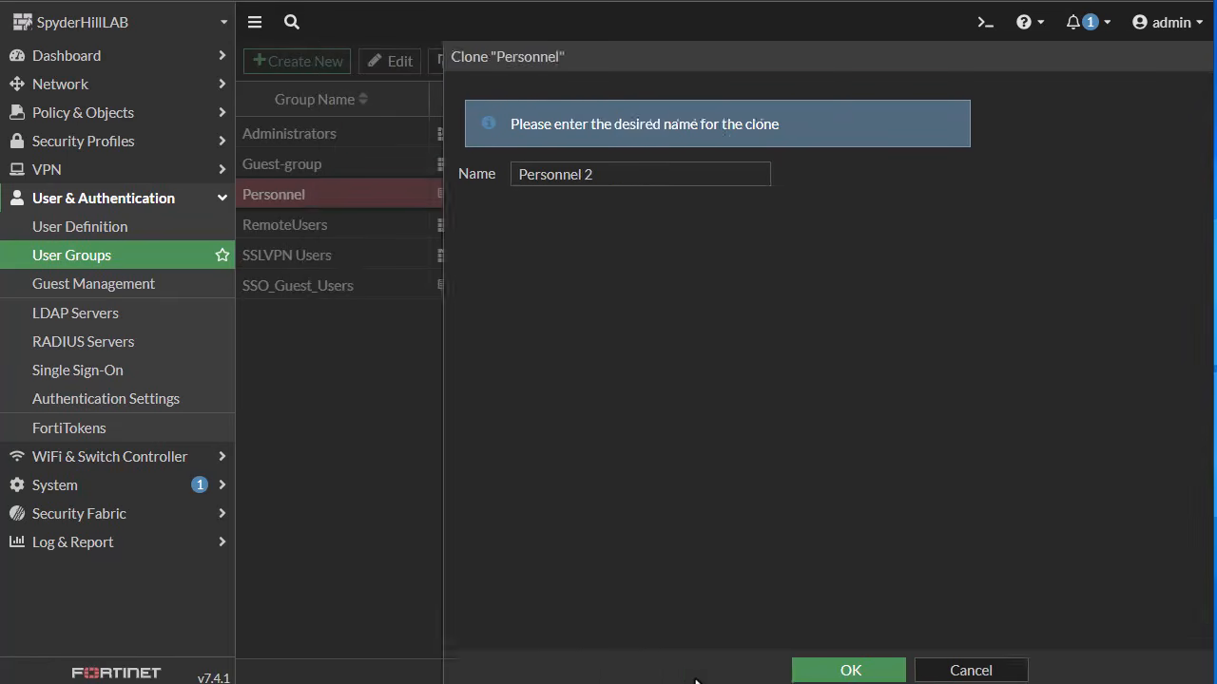
Step: Open the Personnel 2 user group and replace its member with the CN=Personnel2 directory group
double_click(354, 238)
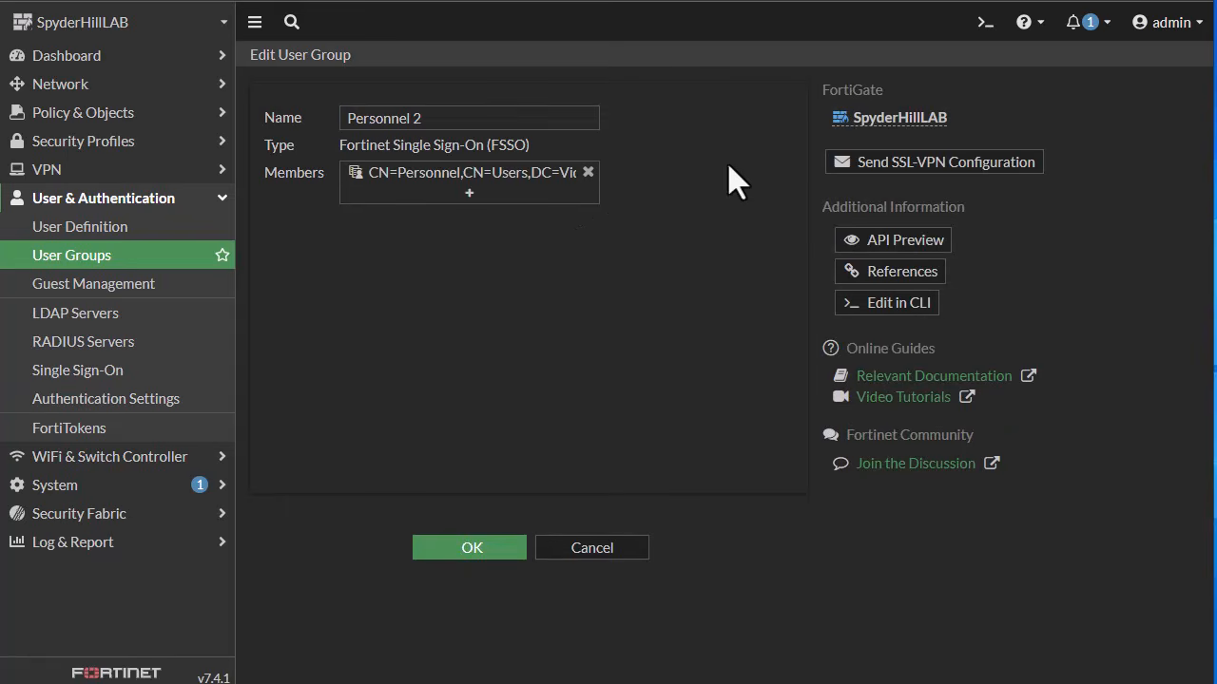
click(588, 172)
click(565, 195)
click(888, 196)
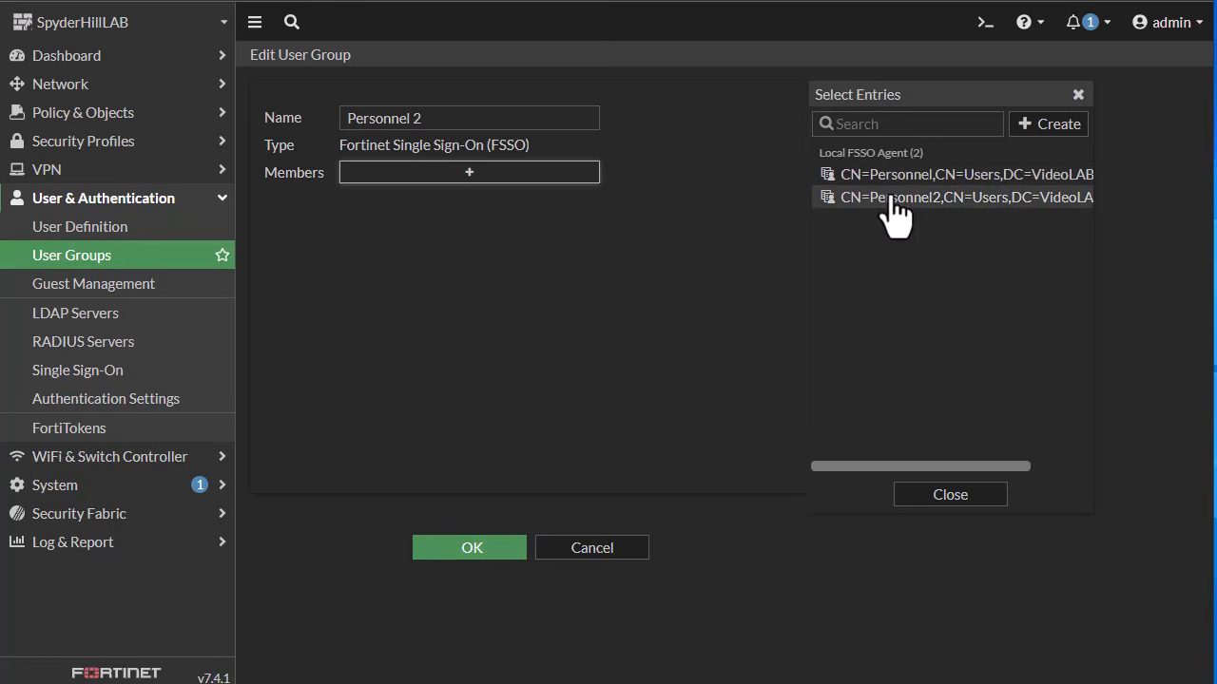
click(476, 553)
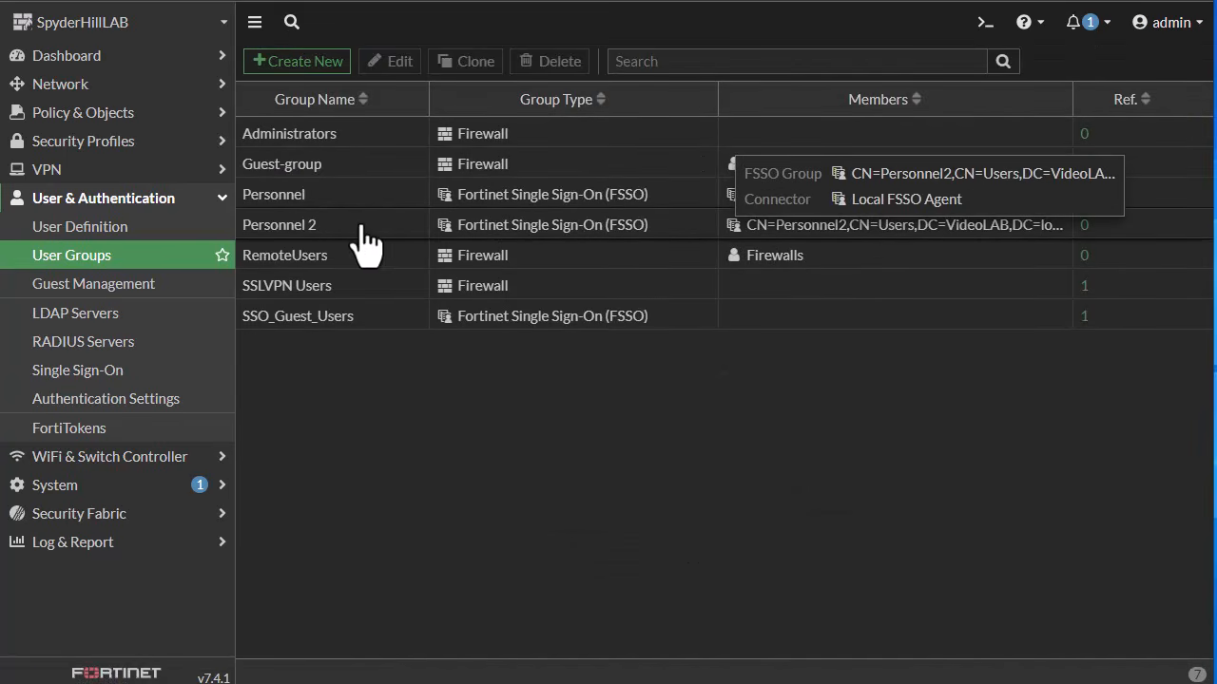
Step: Open the firewall policy list and examine the security profiles of the Personnel and Personnel 2 policies
click(127, 114)
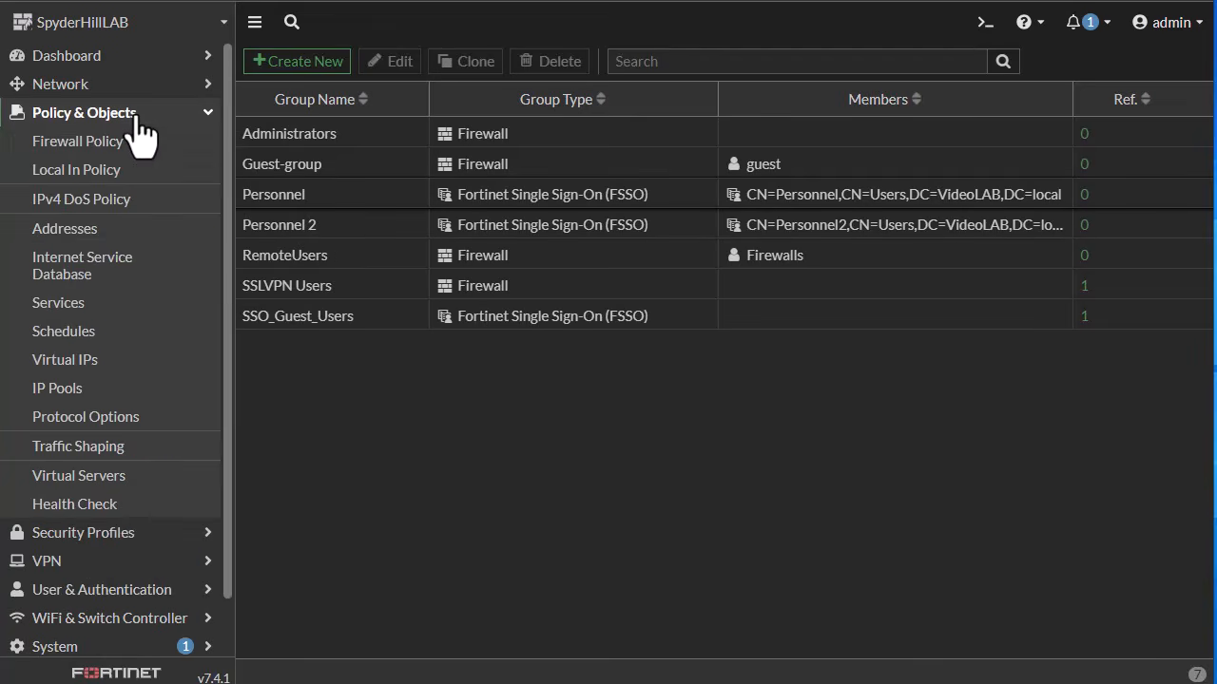
click(115, 144)
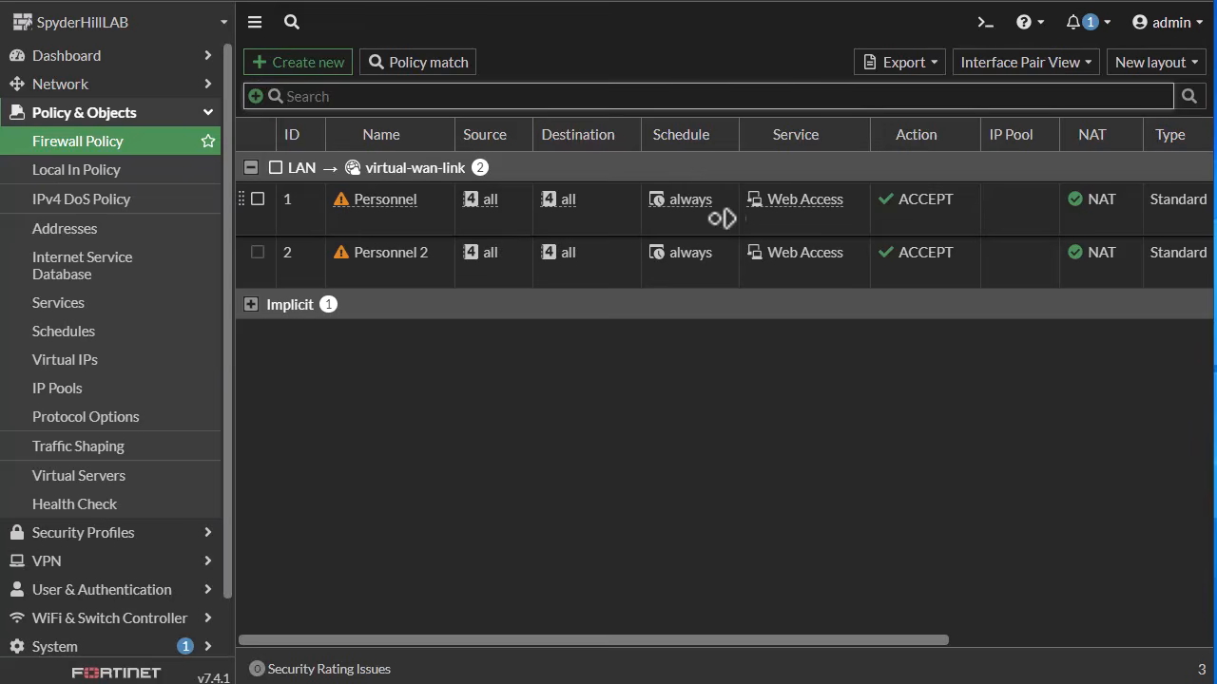
scroll(693, 218, right, 4)
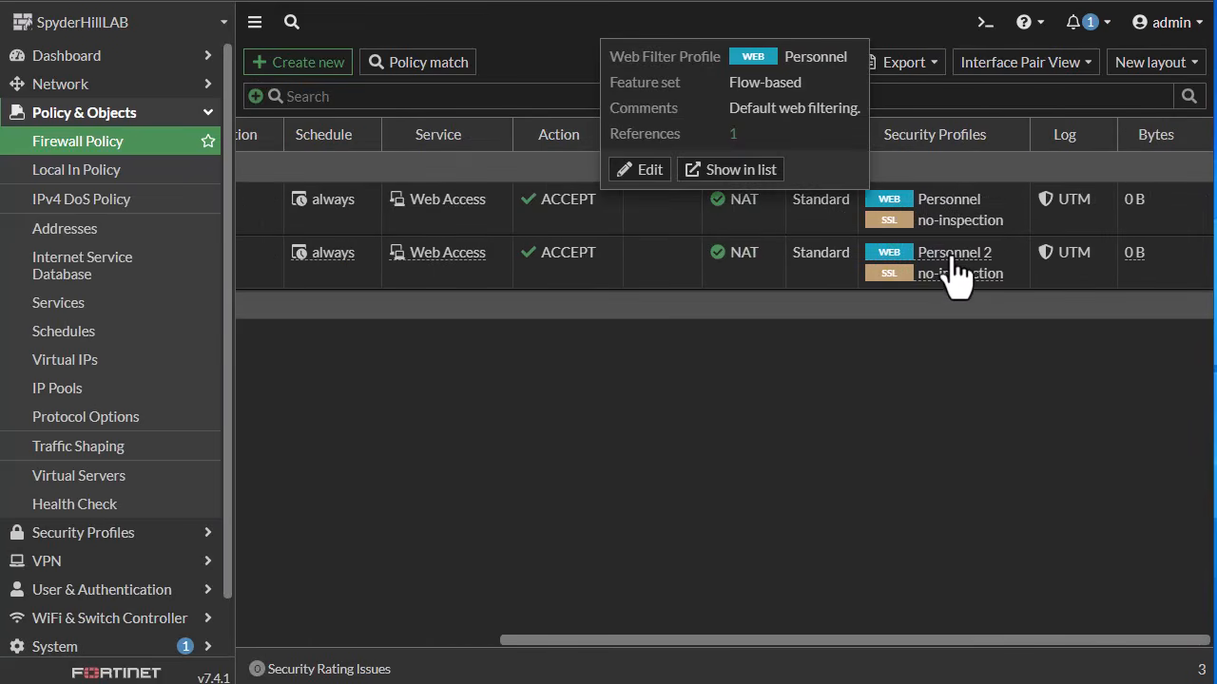
mouse_move(947, 268)
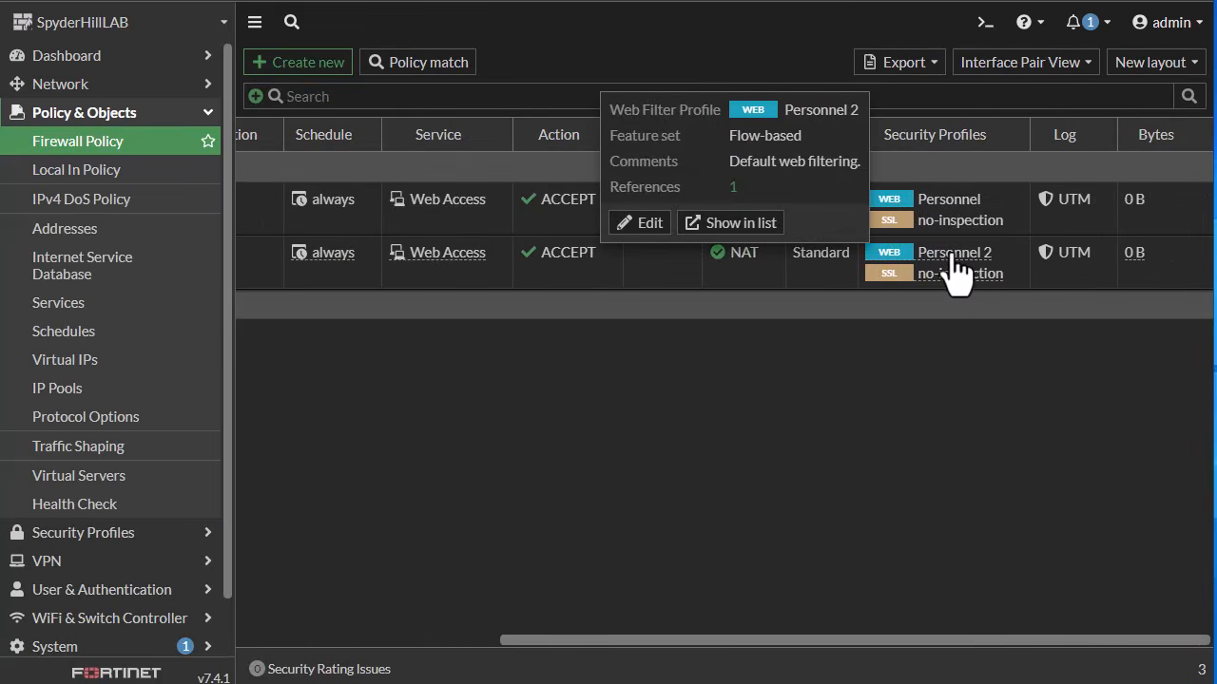
mouse_move(926, 211)
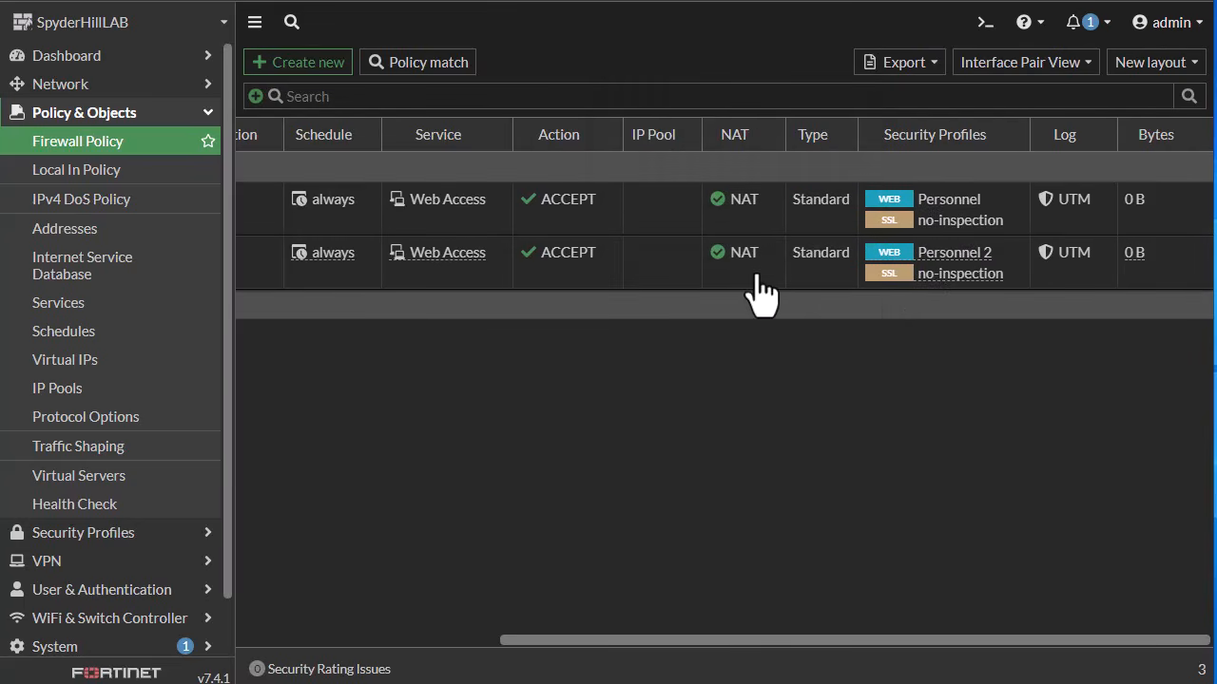
scroll(647, 290, left, 6)
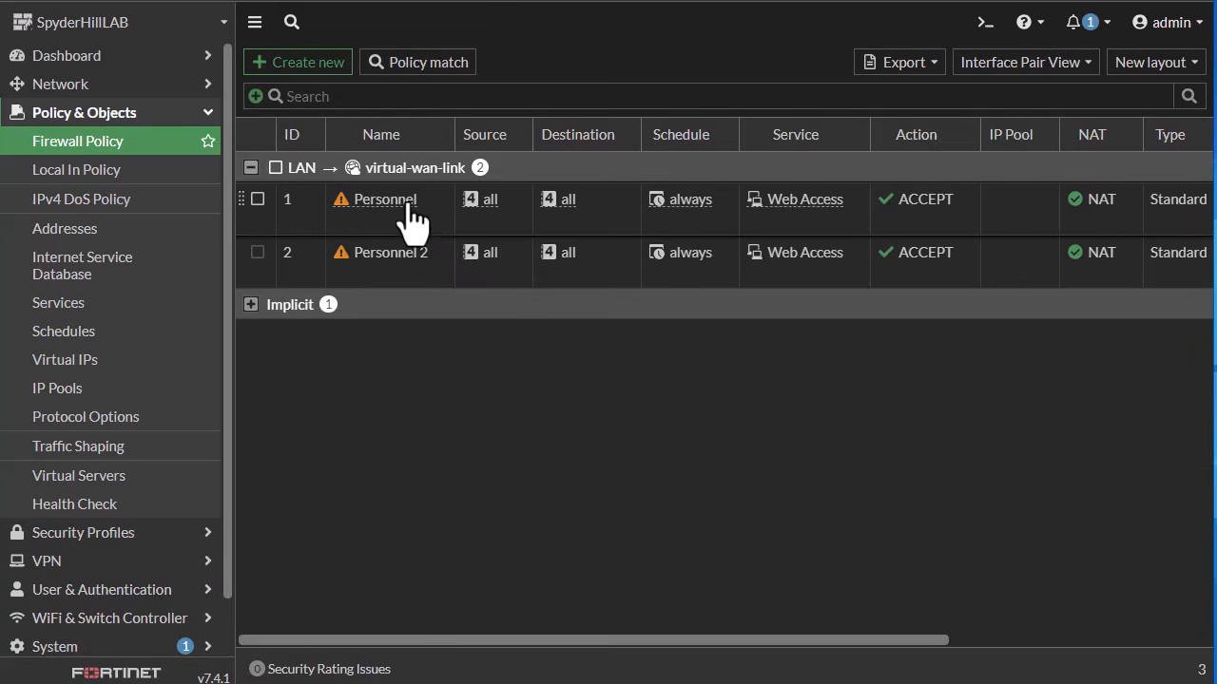
mouse_move(407, 201)
Step: Add the Personnel user group as a source of the Personnel firewall policy
click(518, 208)
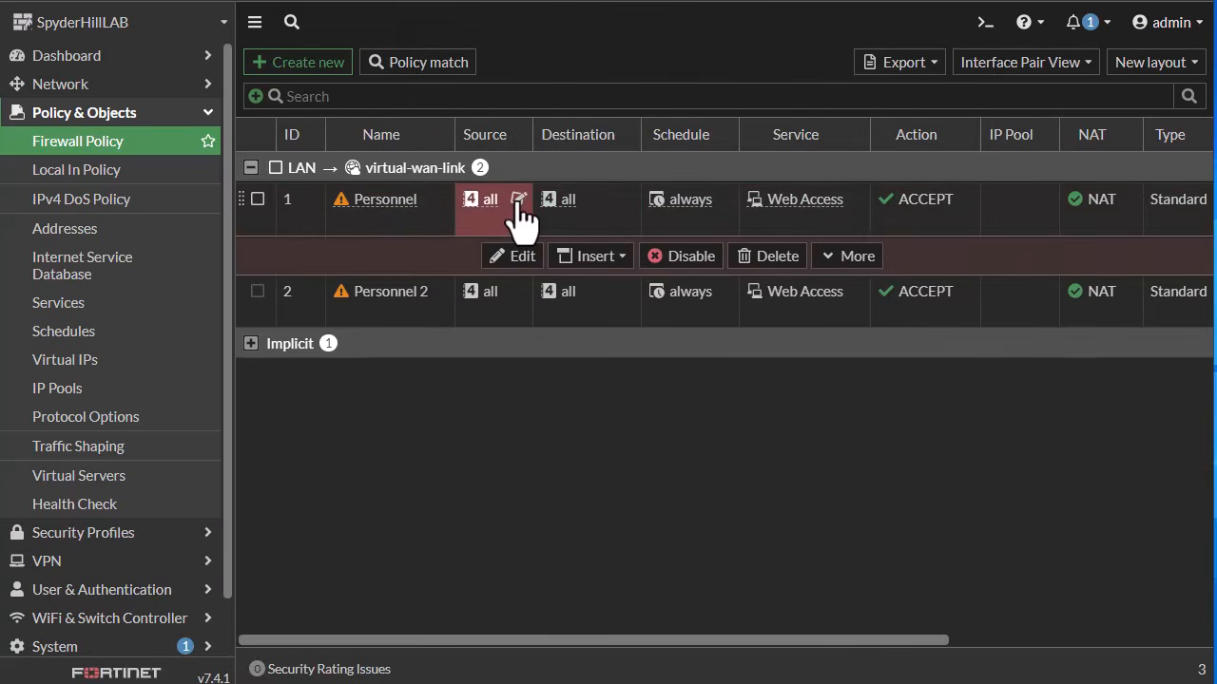
click(518, 202)
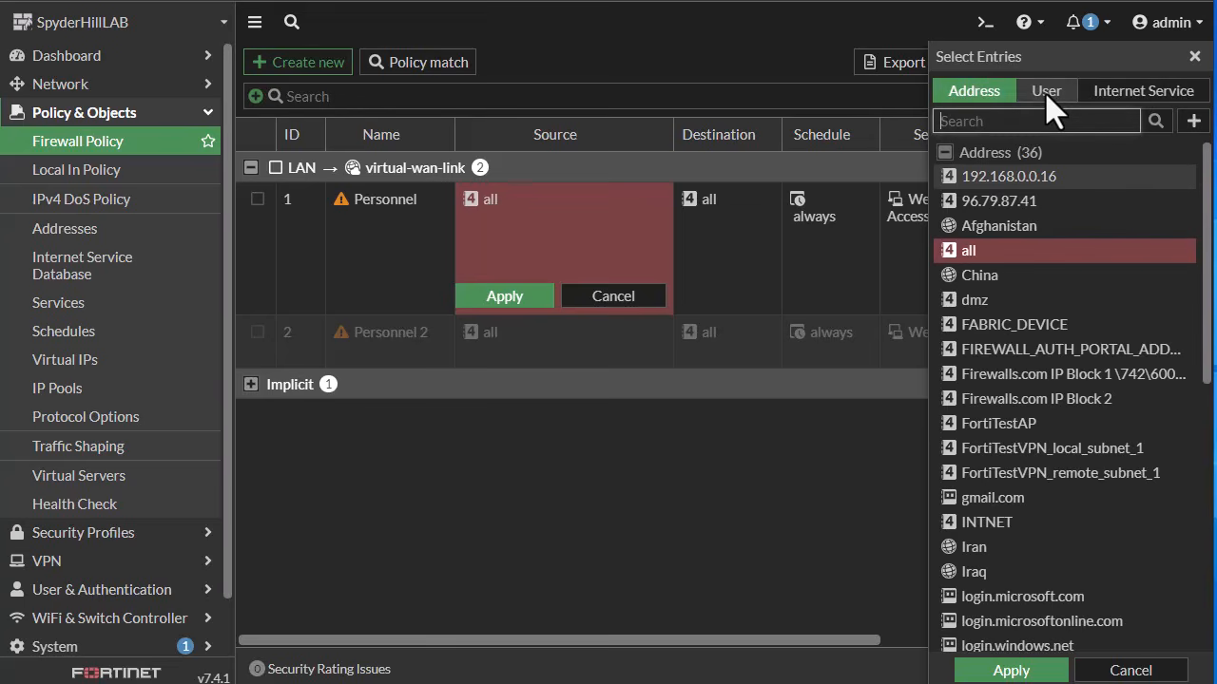
click(1047, 93)
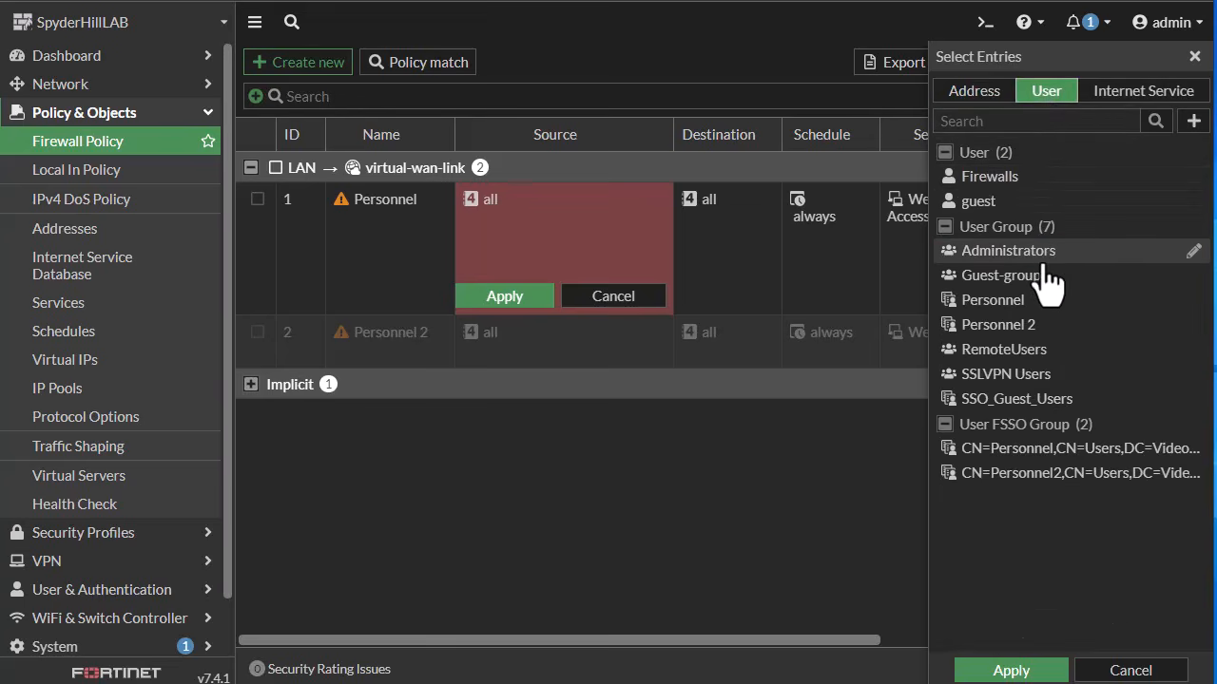
click(993, 301)
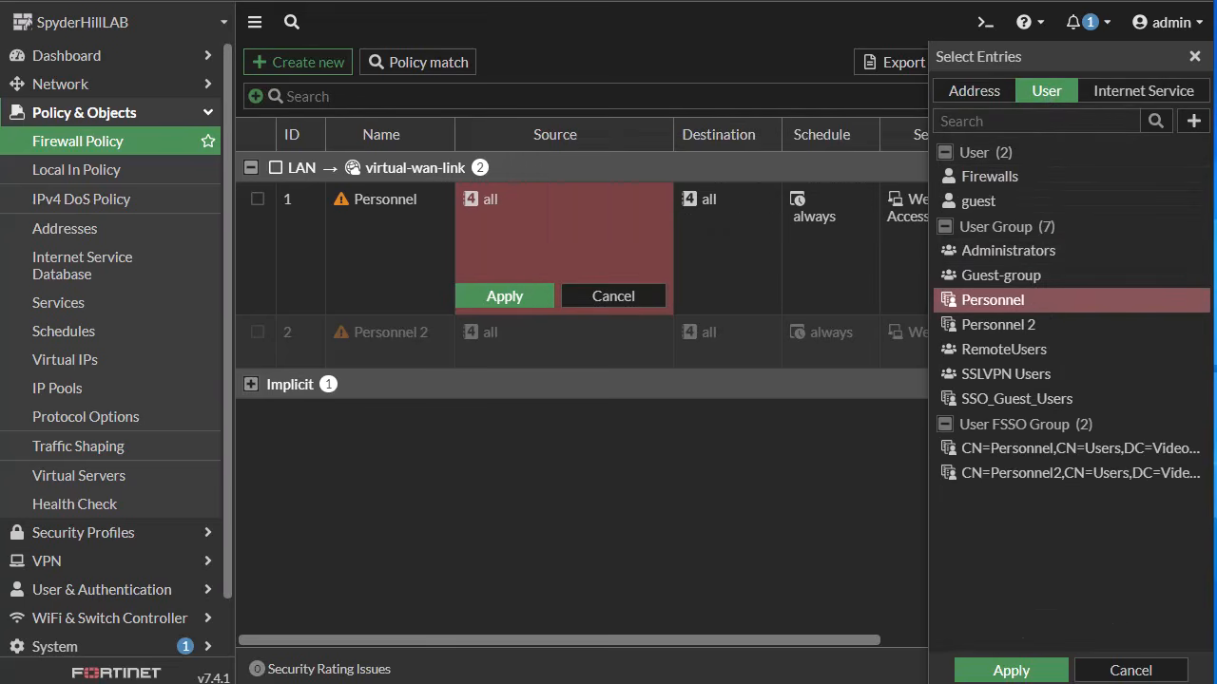
click(1010, 670)
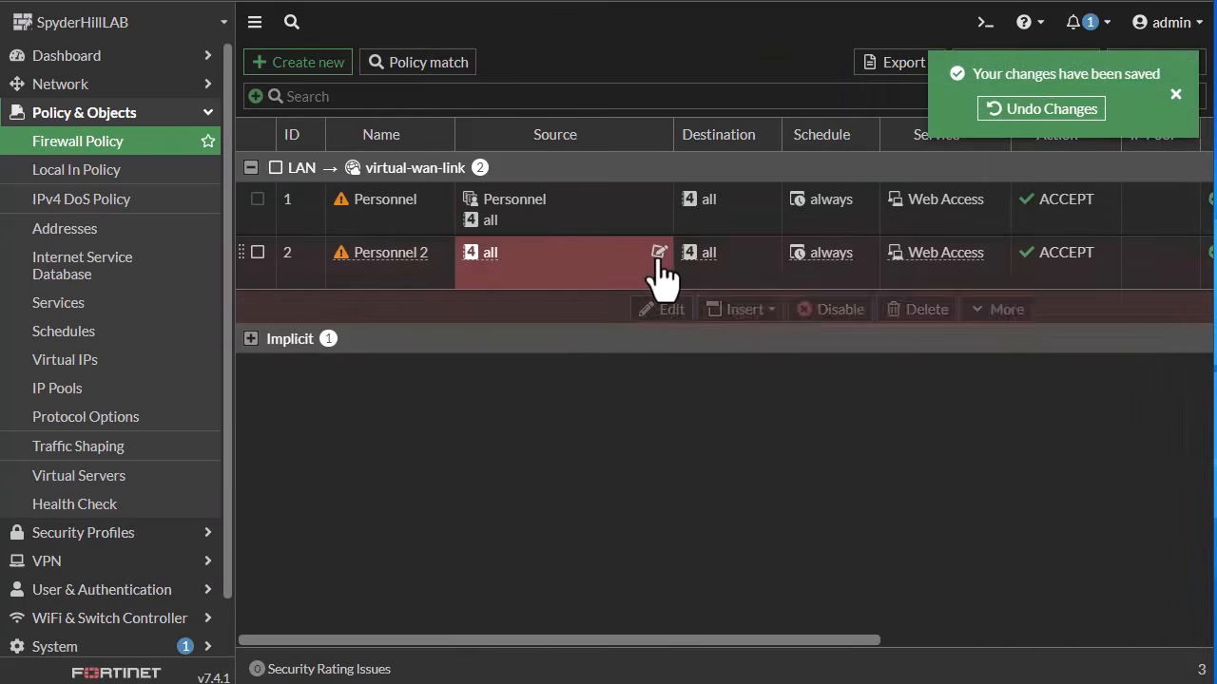
Step: Add the Personnel 2 user group as a source of the Personnel 2 firewall policy
click(657, 254)
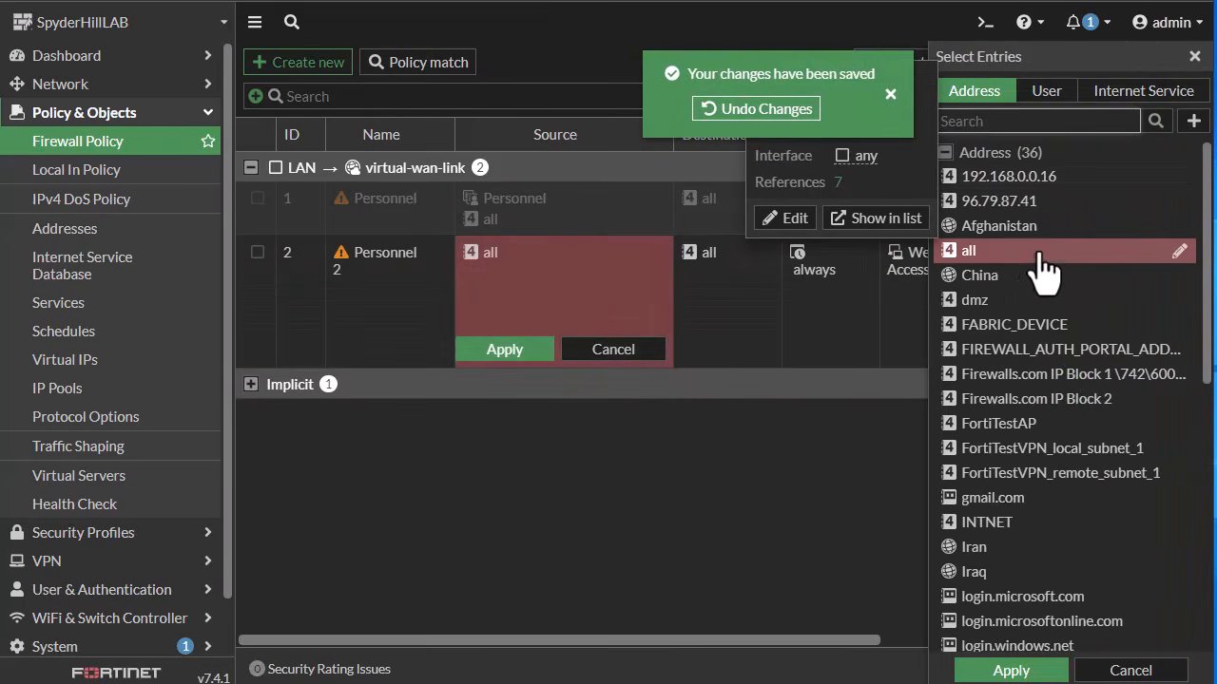
click(1057, 94)
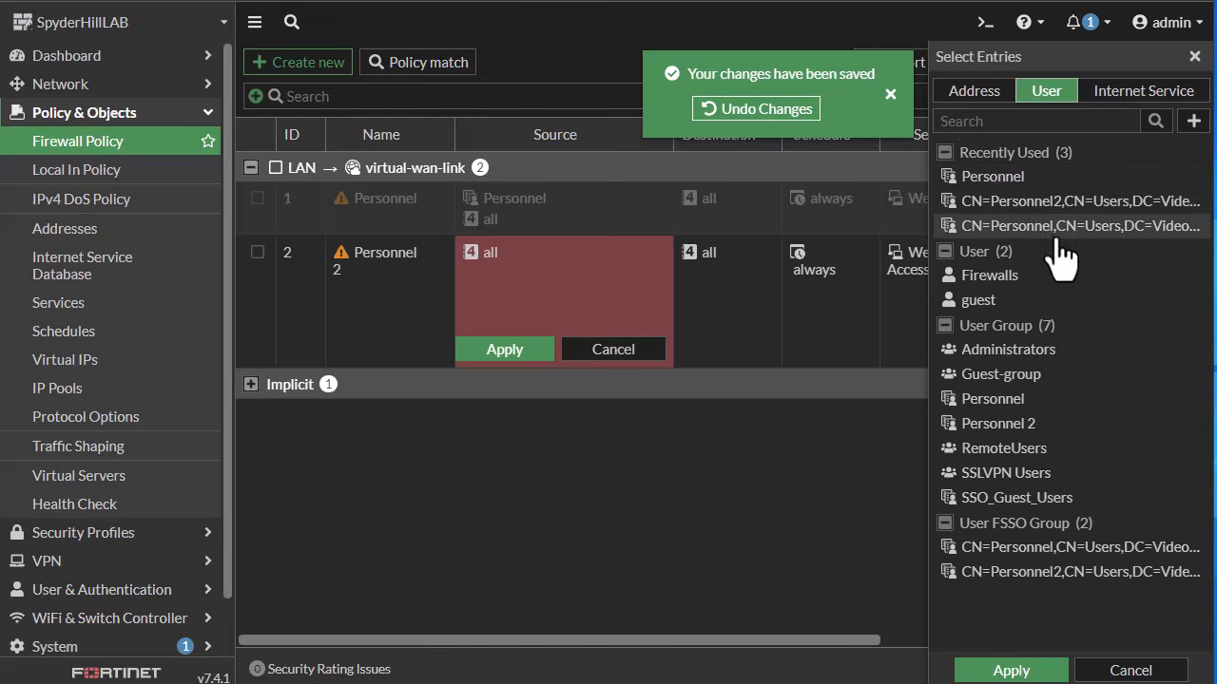
click(1048, 426)
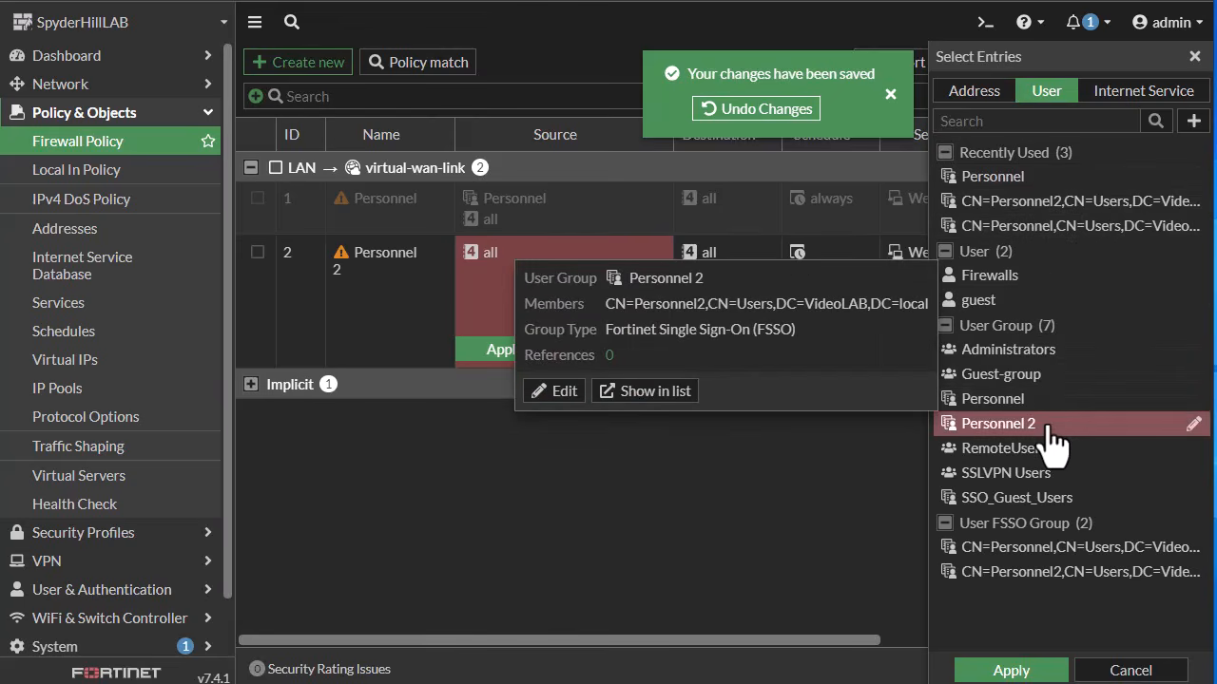
click(1012, 670)
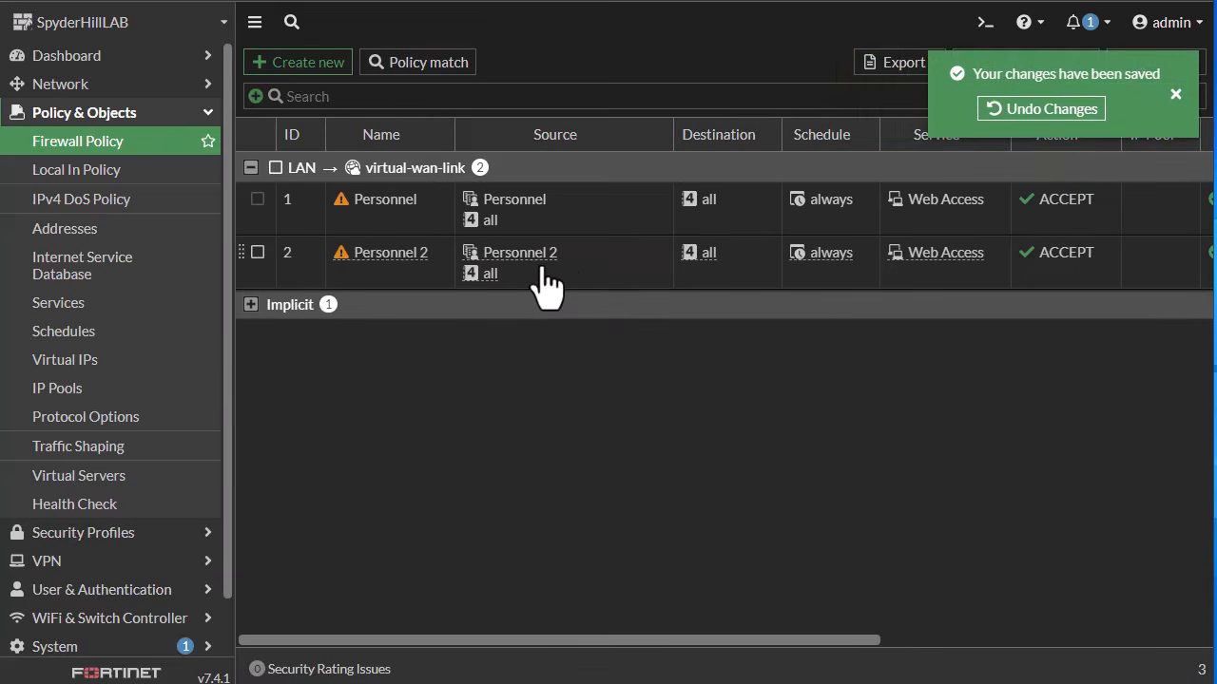
mouse_move(537, 271)
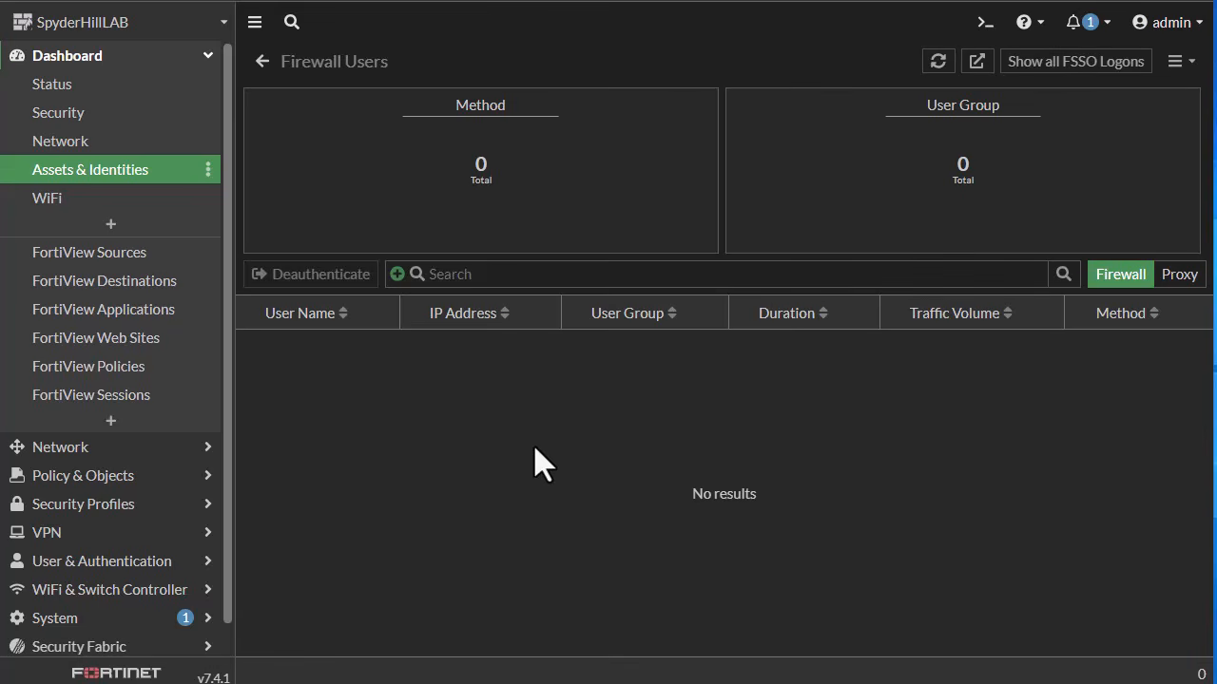
click(230, 205)
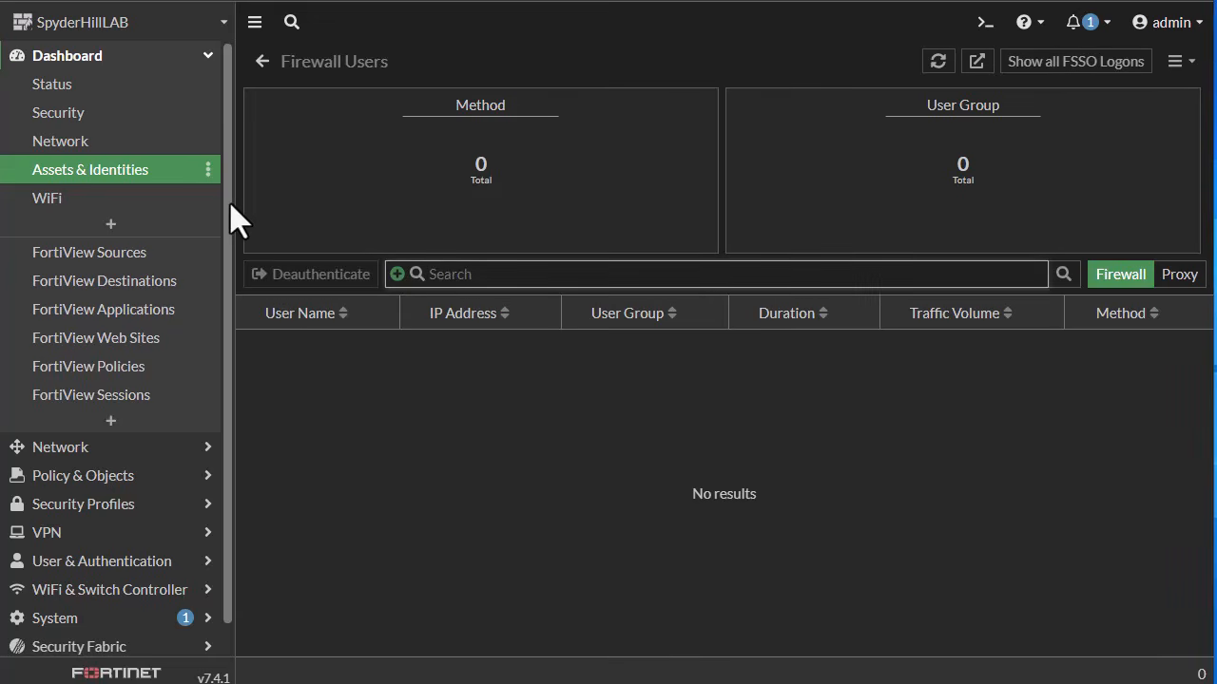